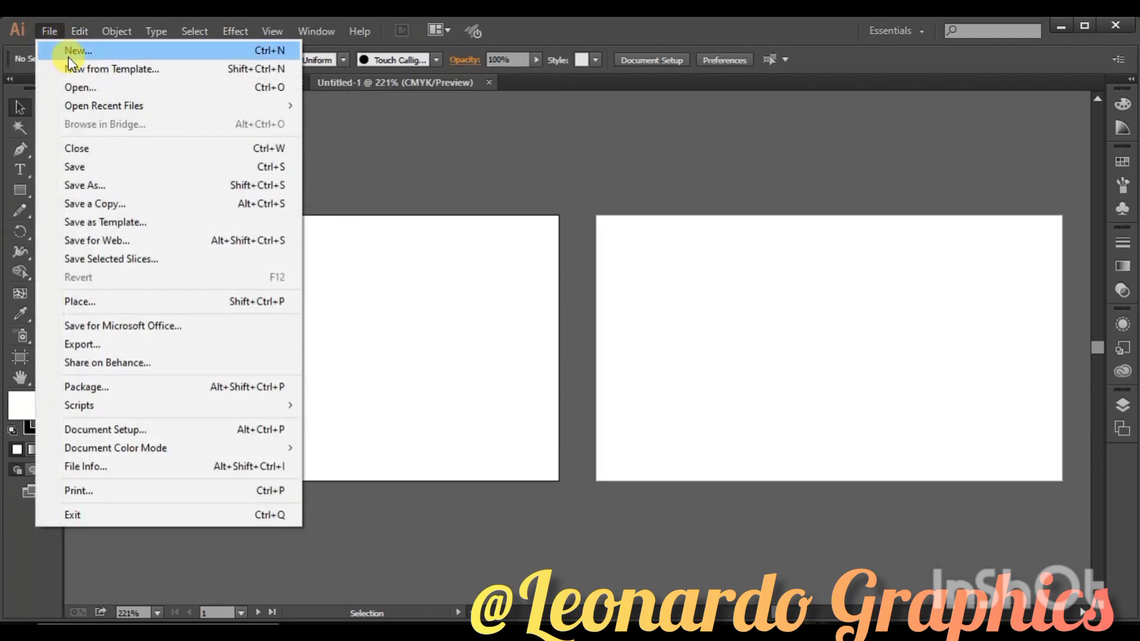
# Create the 'Business Card' document with two landscape 3.5 × 2 in artboards
pyautogui.click(69, 54)
pyautogui.write('Business Car')
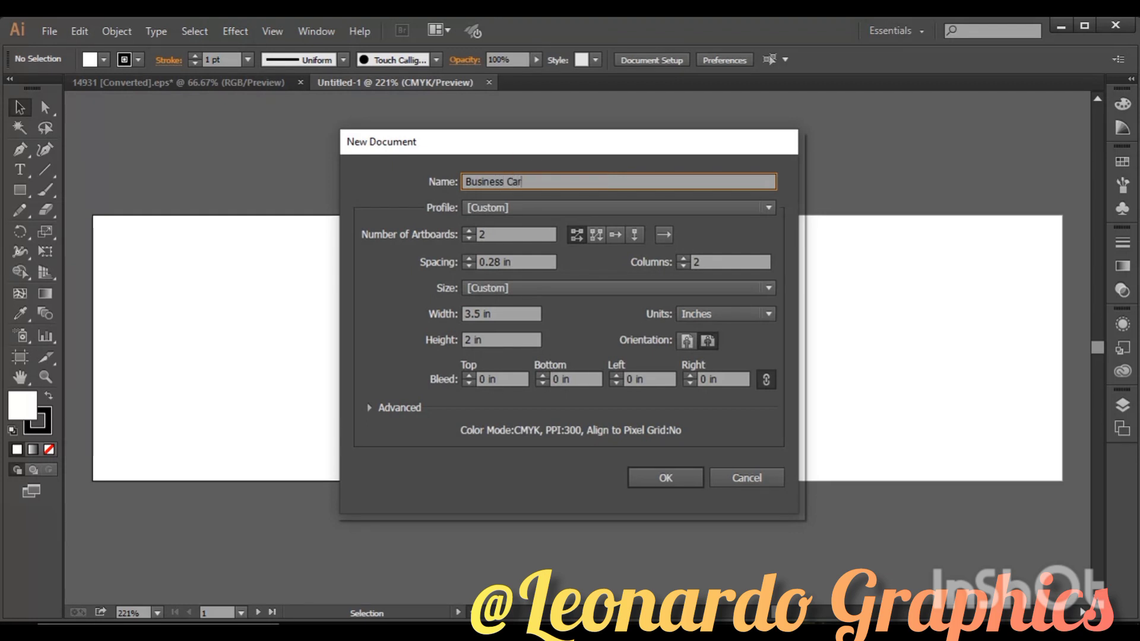
pyautogui.write('d')
pyautogui.click(468, 239)
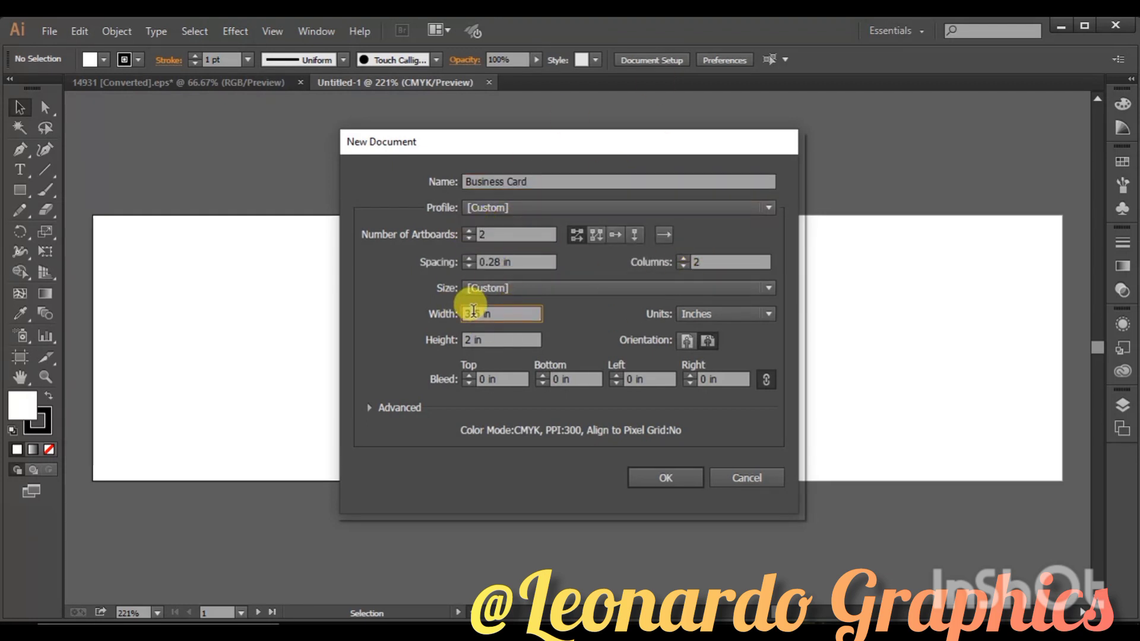
pyautogui.write('.')
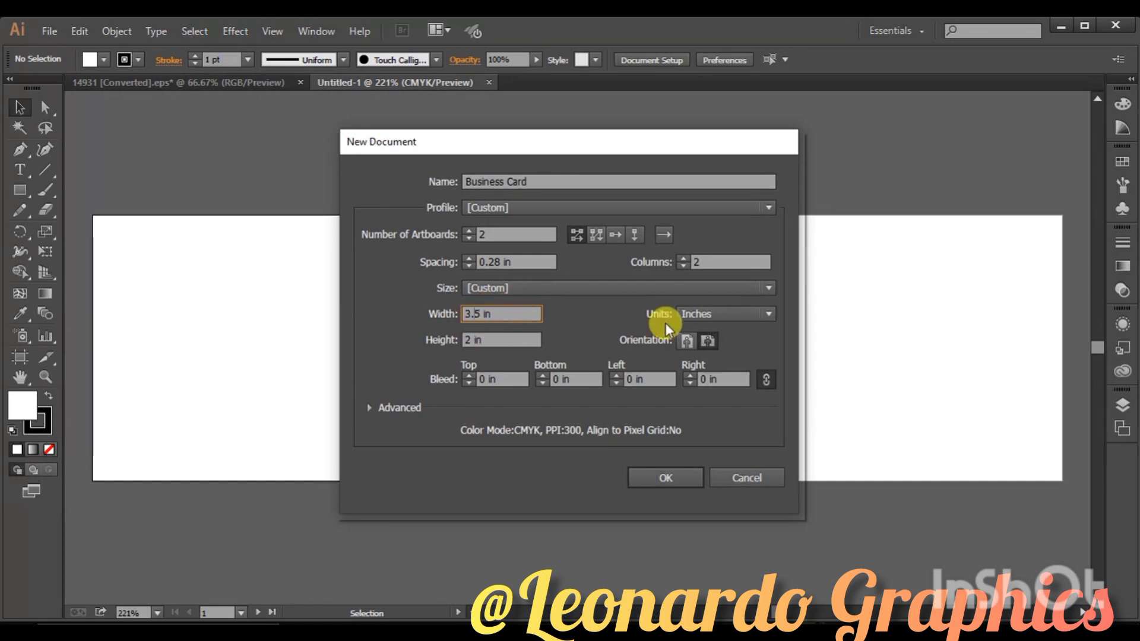
pyautogui.click(711, 346)
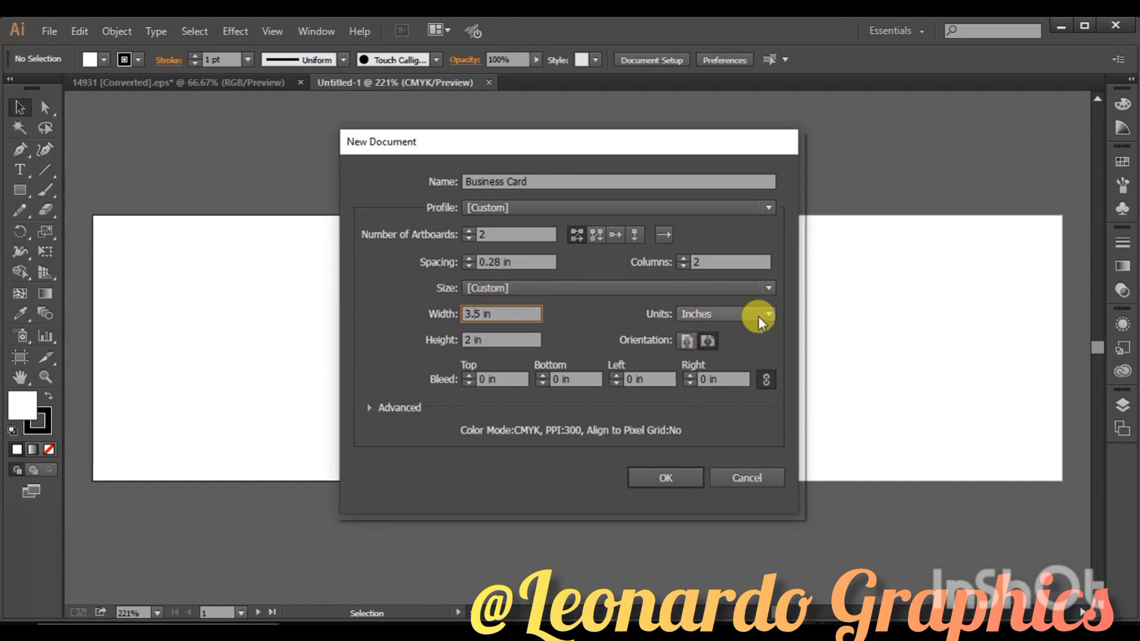
pyautogui.click(668, 479)
# Paste the card design left of artboard 1 and draw a rectangle covering the artboard
pyautogui.hotkey('ctrl', 'v')
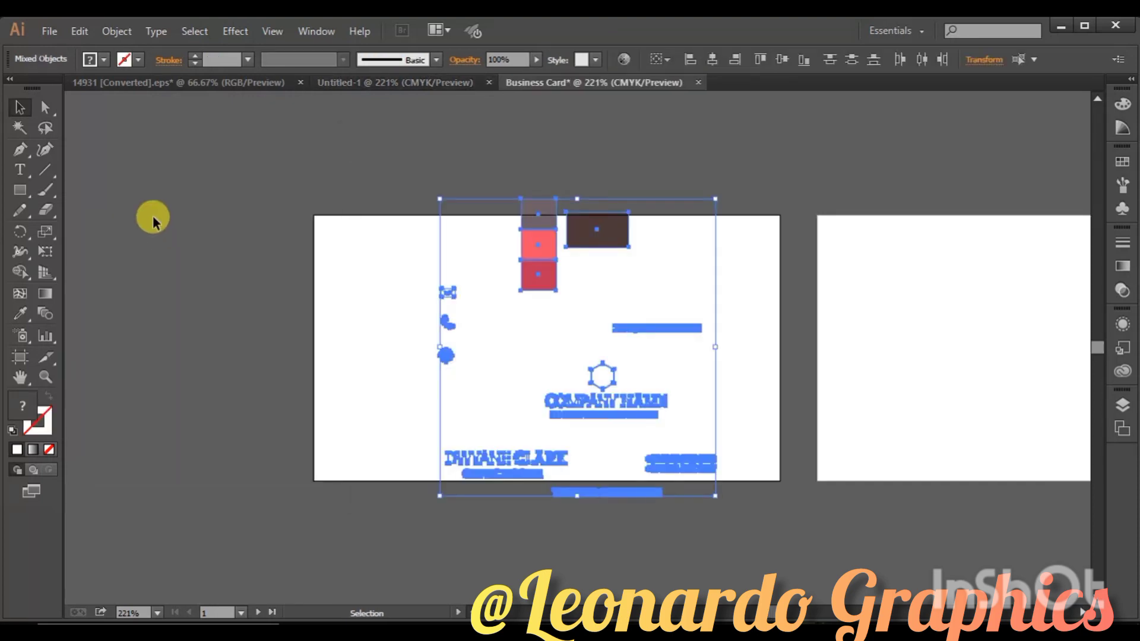
pyautogui.moveTo(541, 275); pyautogui.dragTo(180, 189)
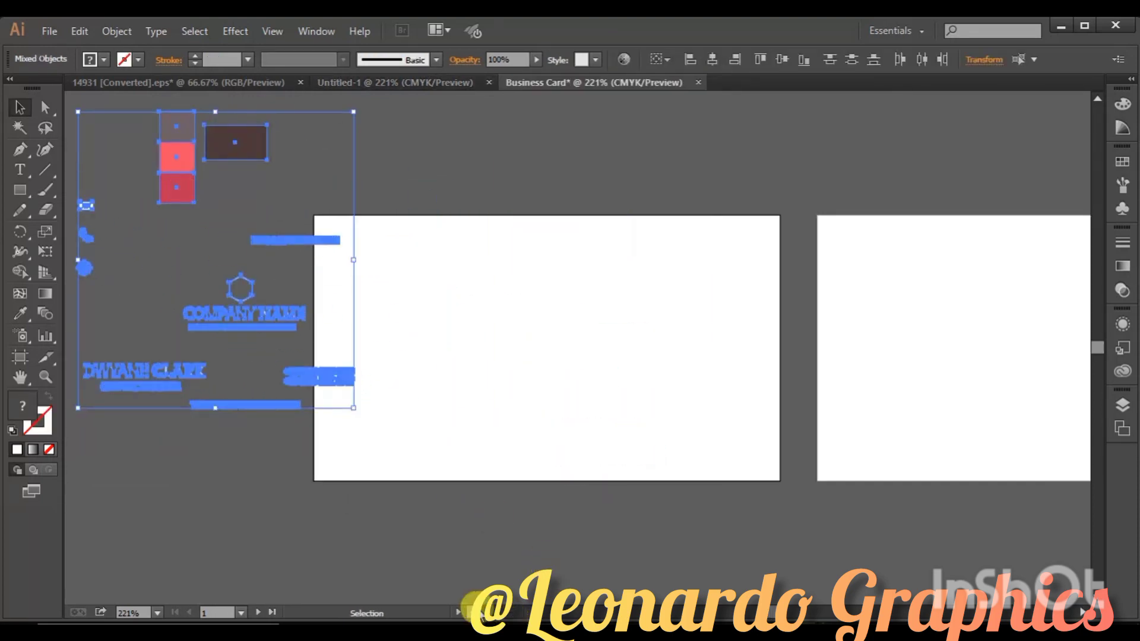
pyautogui.moveTo(472, 611); pyautogui.dragTo(451, 612)
pyautogui.moveTo(383, 237); pyautogui.dragTo(329, 321)
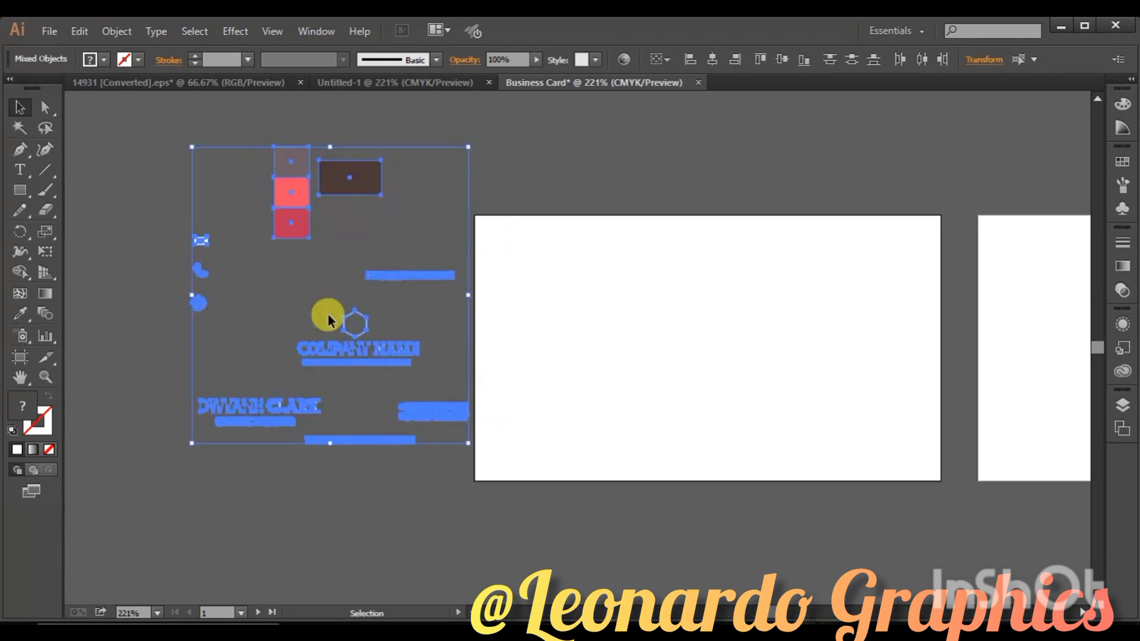
pyautogui.click(325, 525)
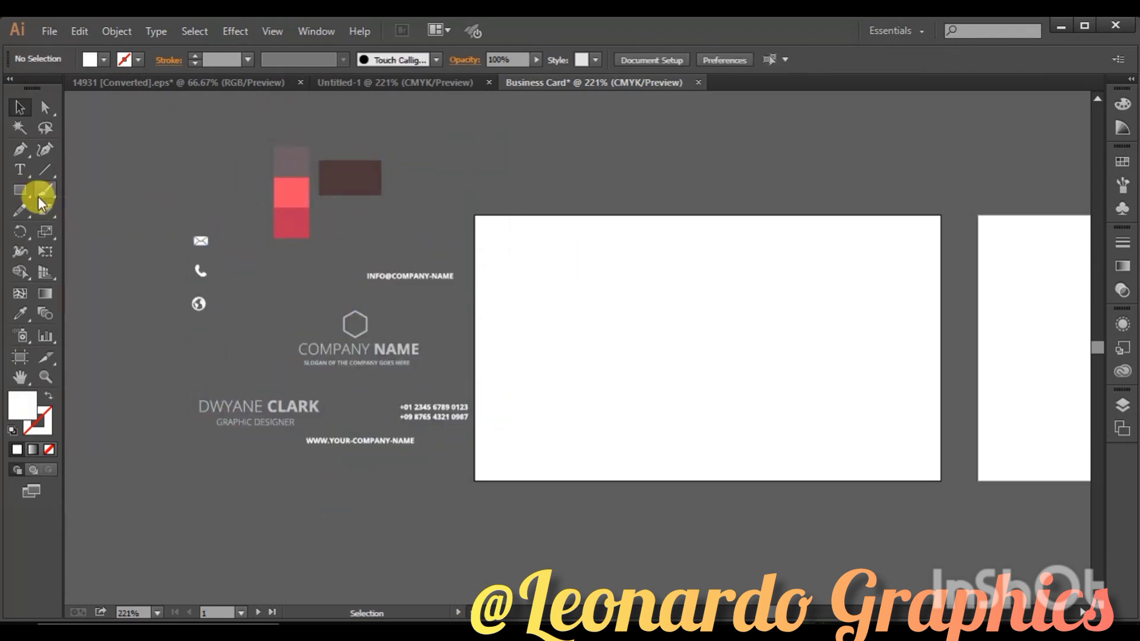
pyautogui.click(20, 190)
pyautogui.moveTo(475, 216); pyautogui.dragTo(940, 480)
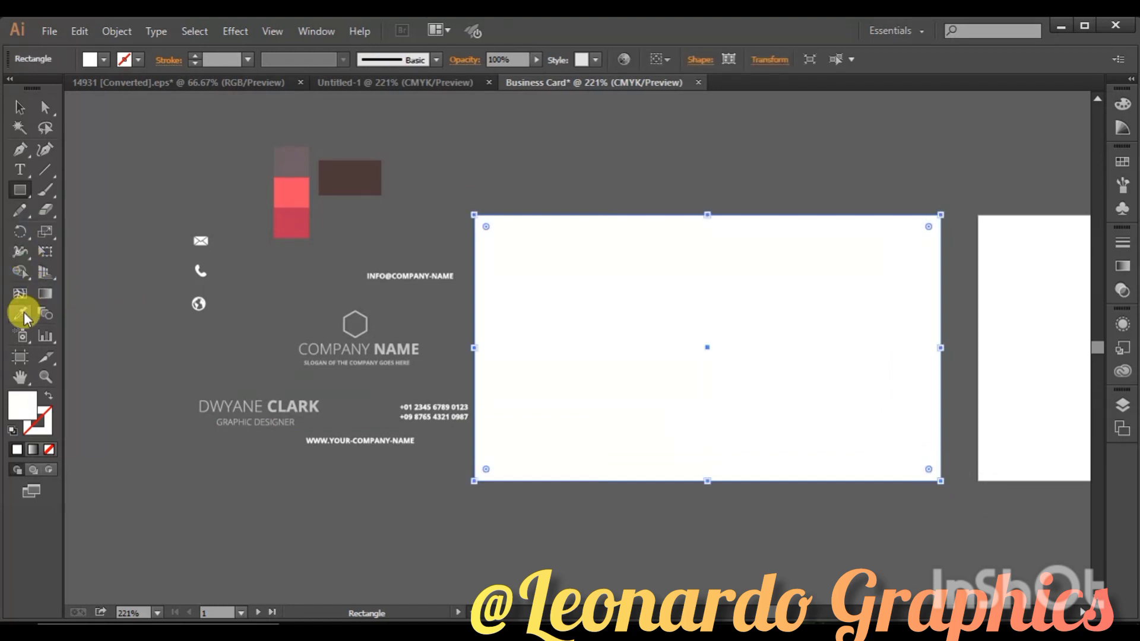
# Fill the artboard rectangle with the dark brown swatch
pyautogui.click(23, 312)
pyautogui.click(329, 177)
pyautogui.click(20, 110)
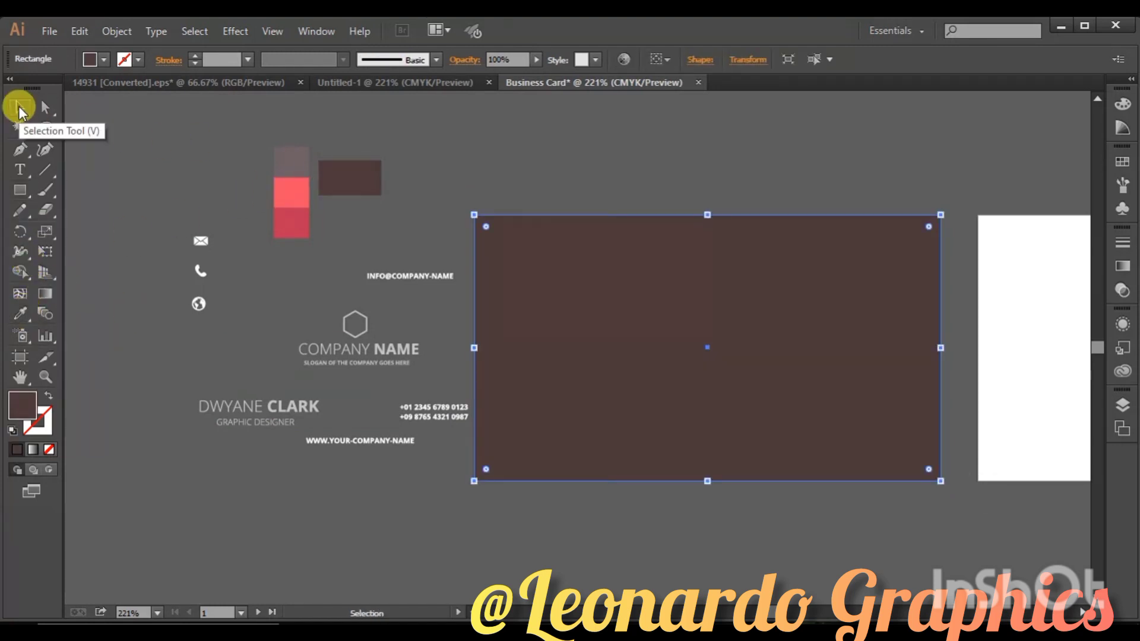
# Draw a small faded-mauve rectangle at the card's left edge
pyautogui.press('m')
pyautogui.moveTo(475, 250); pyautogui.dragTo(600, 297)
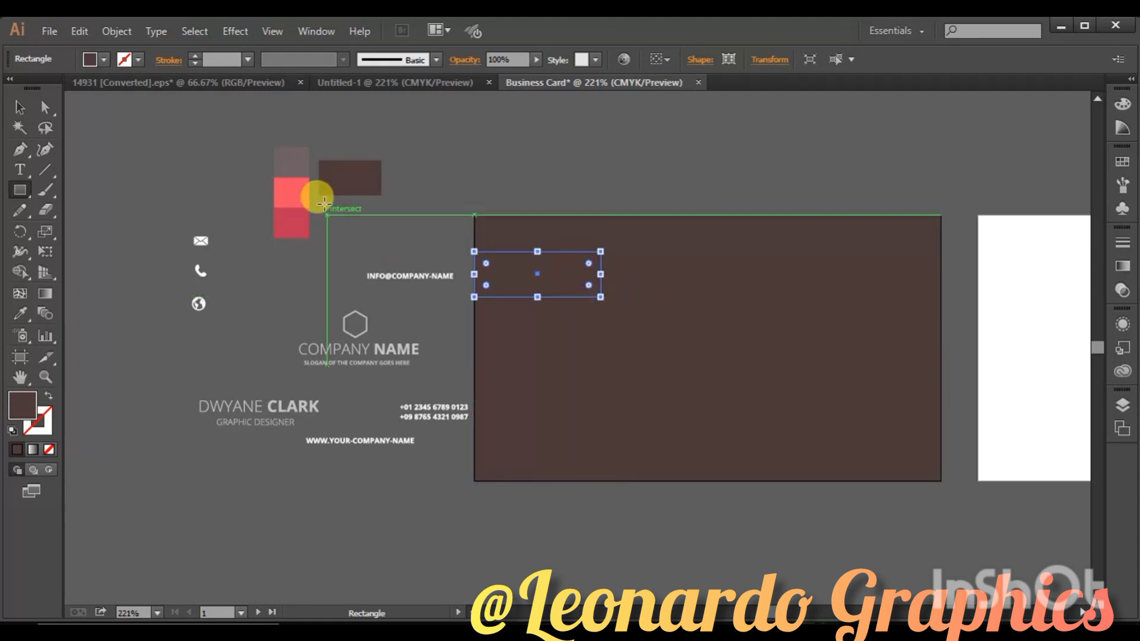
pyautogui.press('i')
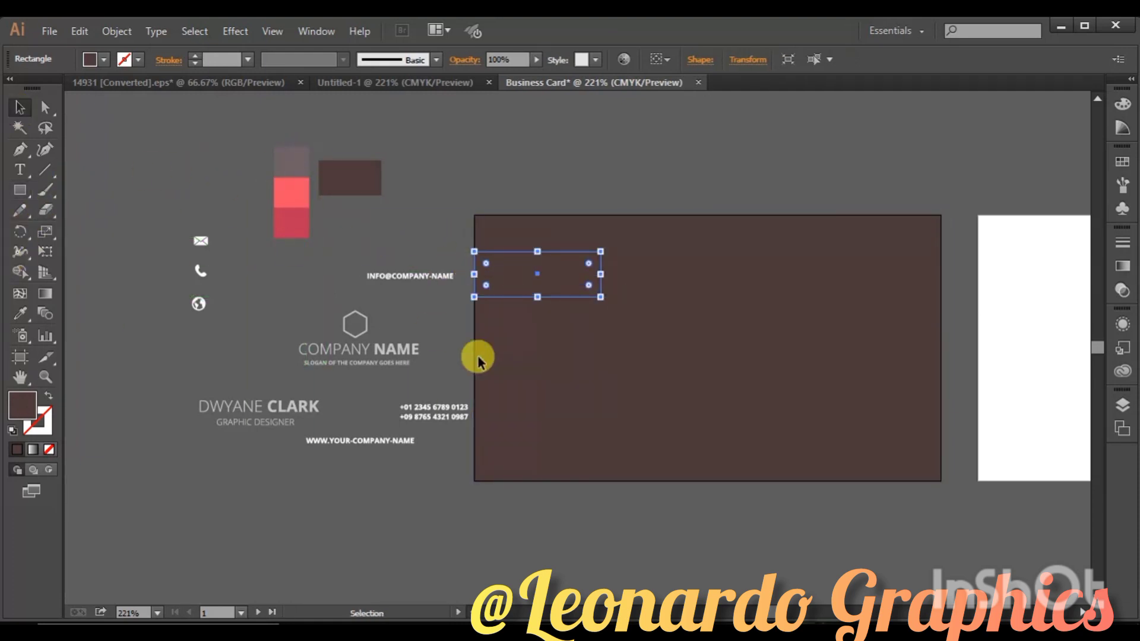
pyautogui.click(277, 156)
pyautogui.click(20, 107)
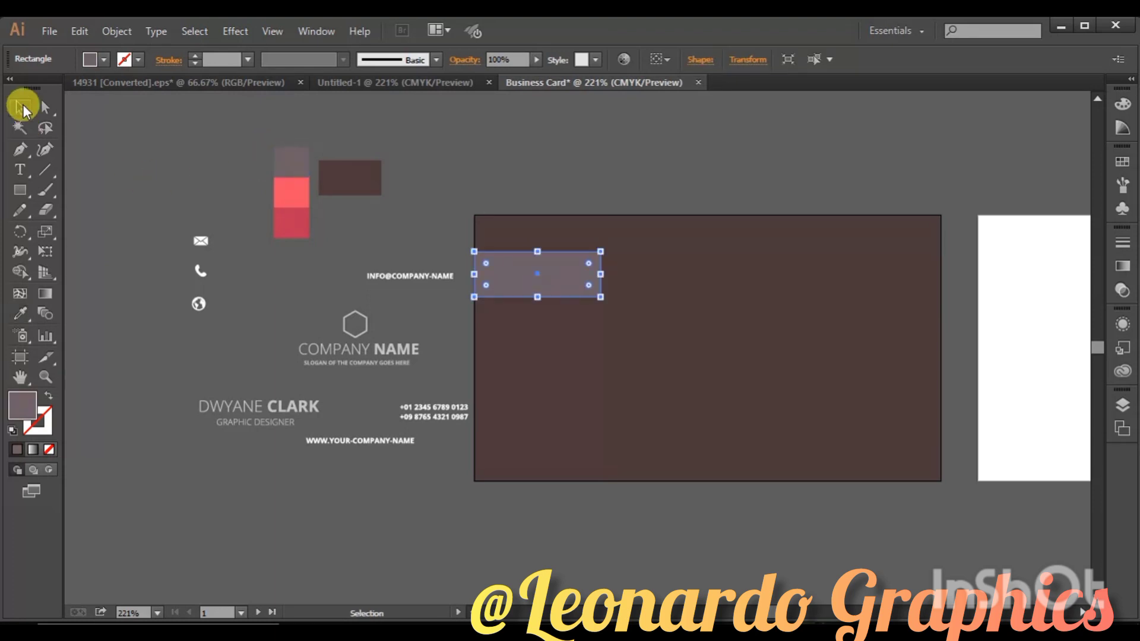
# Add two copies below it, coloured bright coral and crimson
pyautogui.moveTo(537, 274); pyautogui.dragTo(536, 369)
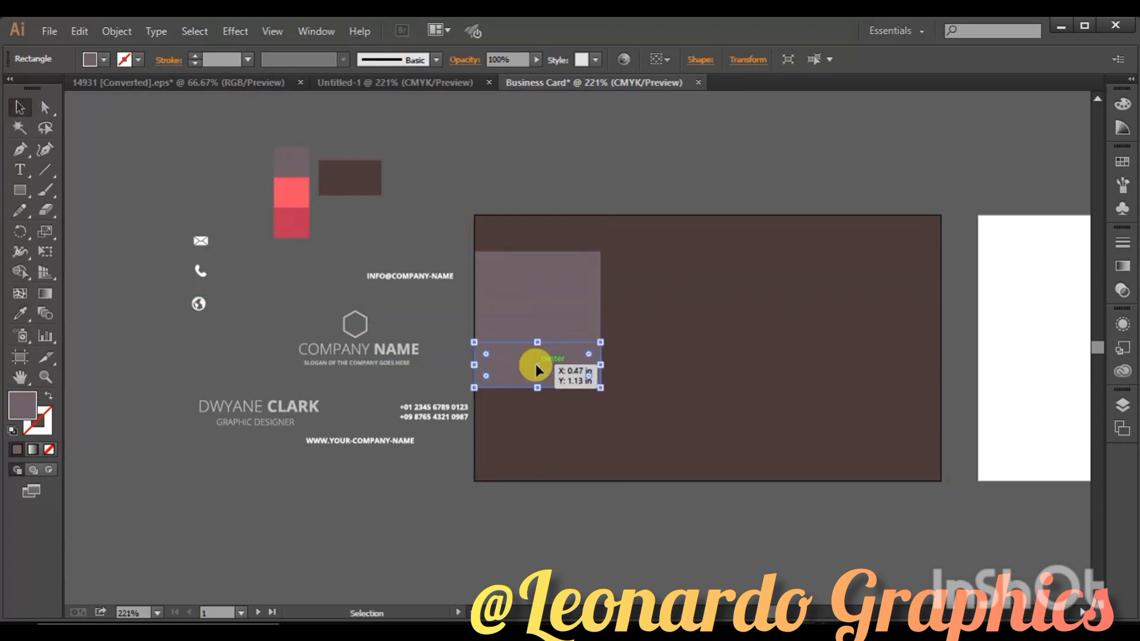
pyautogui.click(20, 313)
pyautogui.click(295, 215)
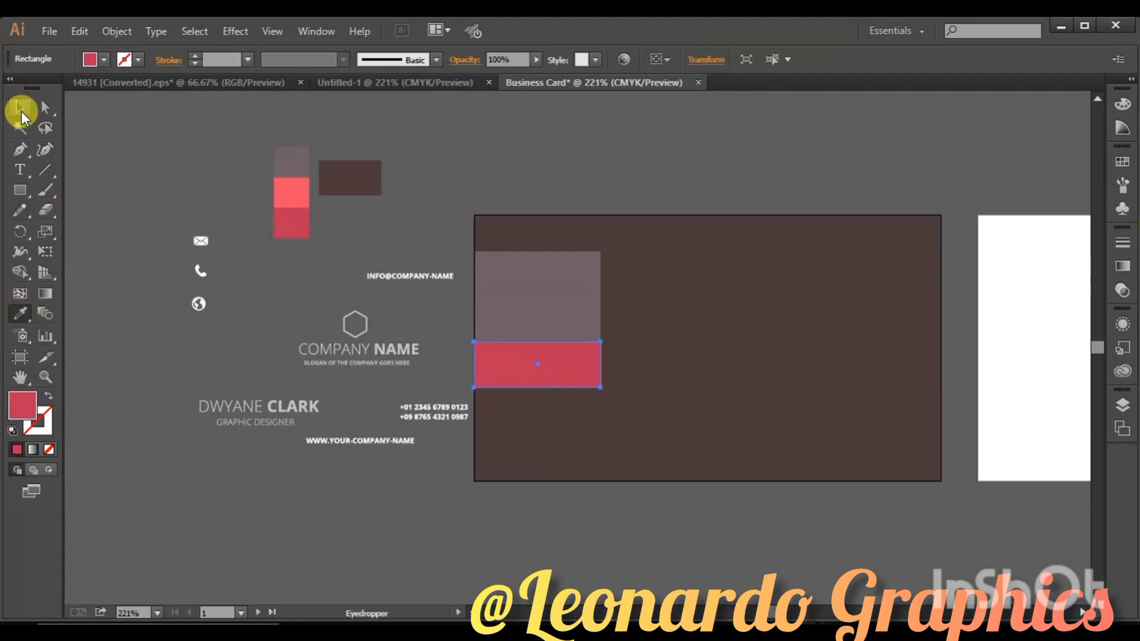
pyautogui.click(22, 110)
pyautogui.click(491, 306)
pyautogui.click(20, 313)
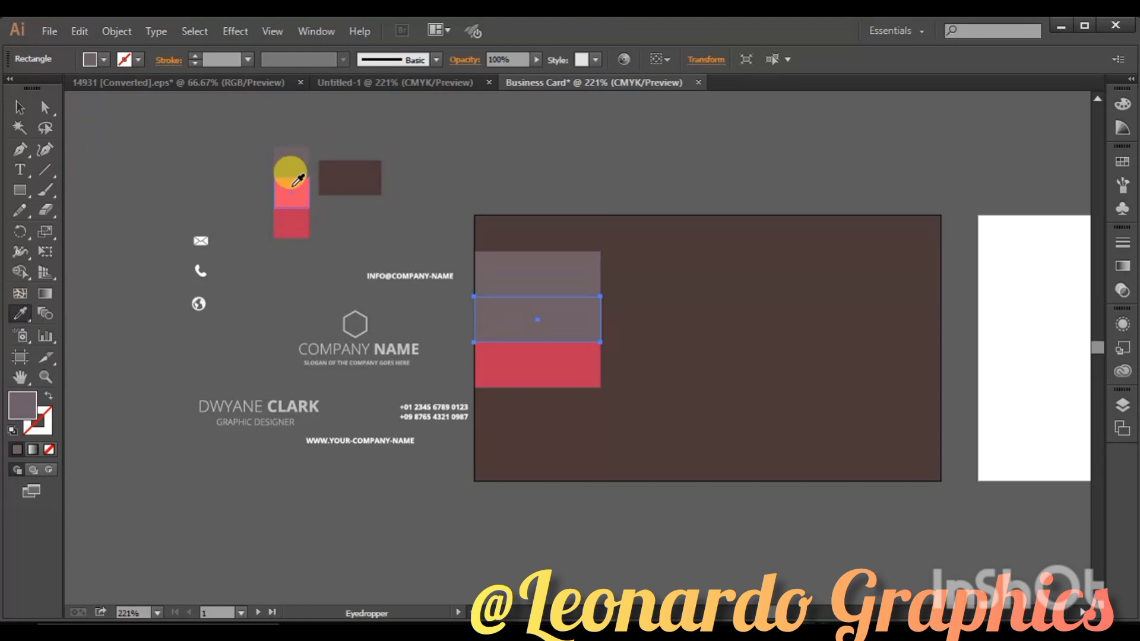
pyautogui.click(290, 181)
pyautogui.click(20, 107)
# Group the three rectangles and move the group to the lower-left canvas
pyautogui.moveTo(453, 229); pyautogui.dragTo(618, 394)
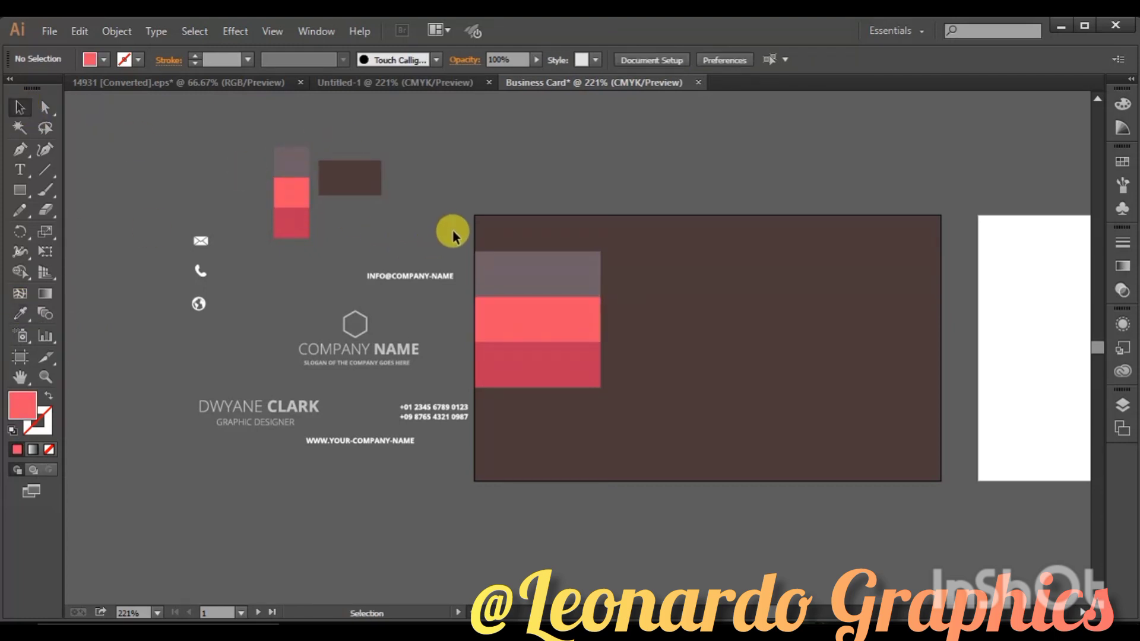
pyautogui.click(451, 257)
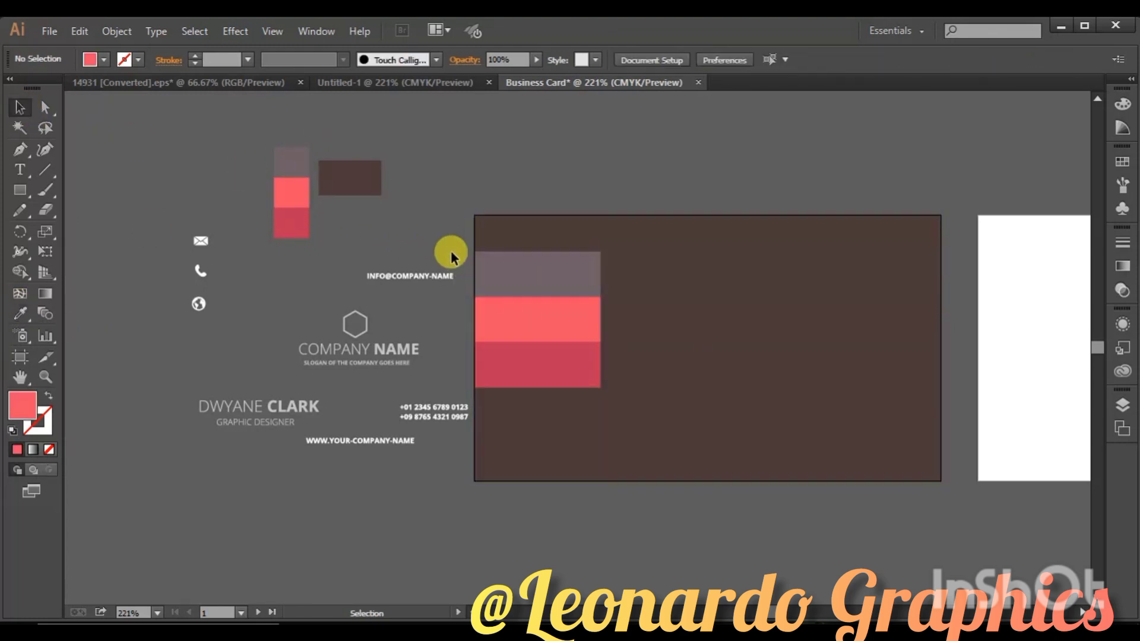
pyautogui.click(533, 379)
pyautogui.click(517, 200)
pyautogui.click(526, 367)
pyautogui.keyDown('shift'); pyautogui.click(526, 321); pyautogui.keyUp('shift')
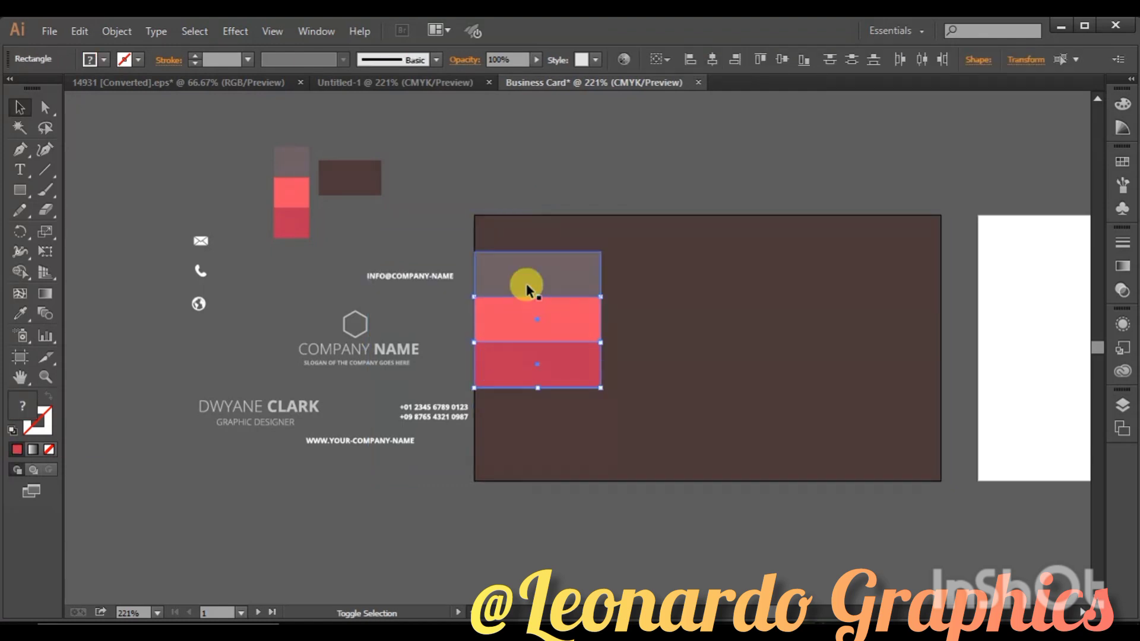
pyautogui.keyDown('shift'); pyautogui.click(527, 290); pyautogui.keyUp('shift')
pyautogui.hotkey('ctrl', 'g')
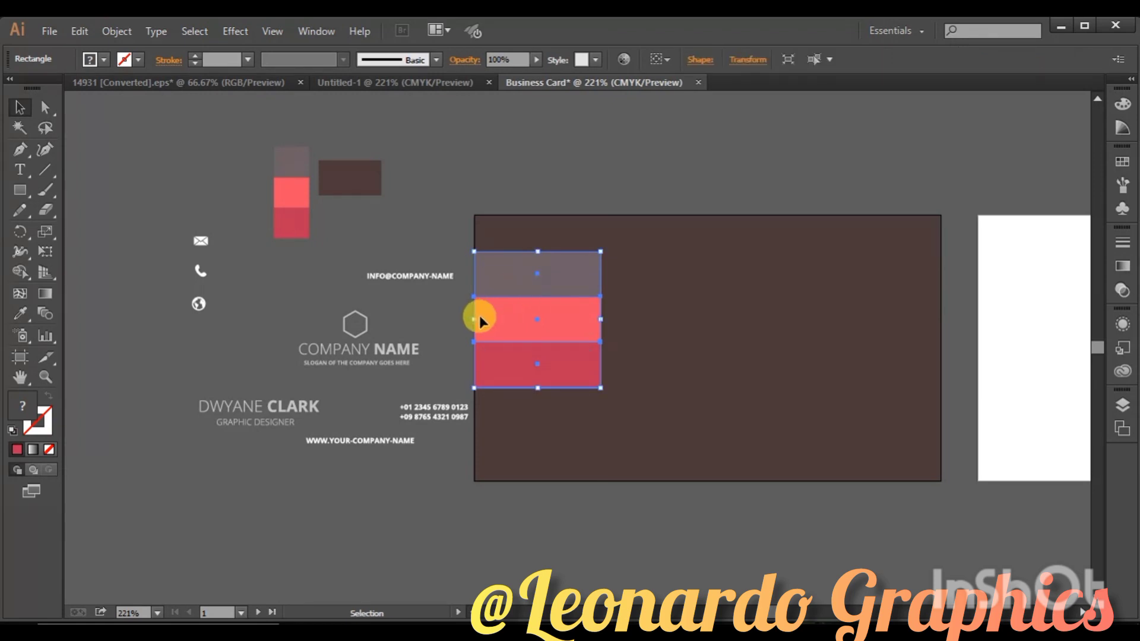
pyautogui.moveTo(507, 294); pyautogui.dragTo(137, 480)
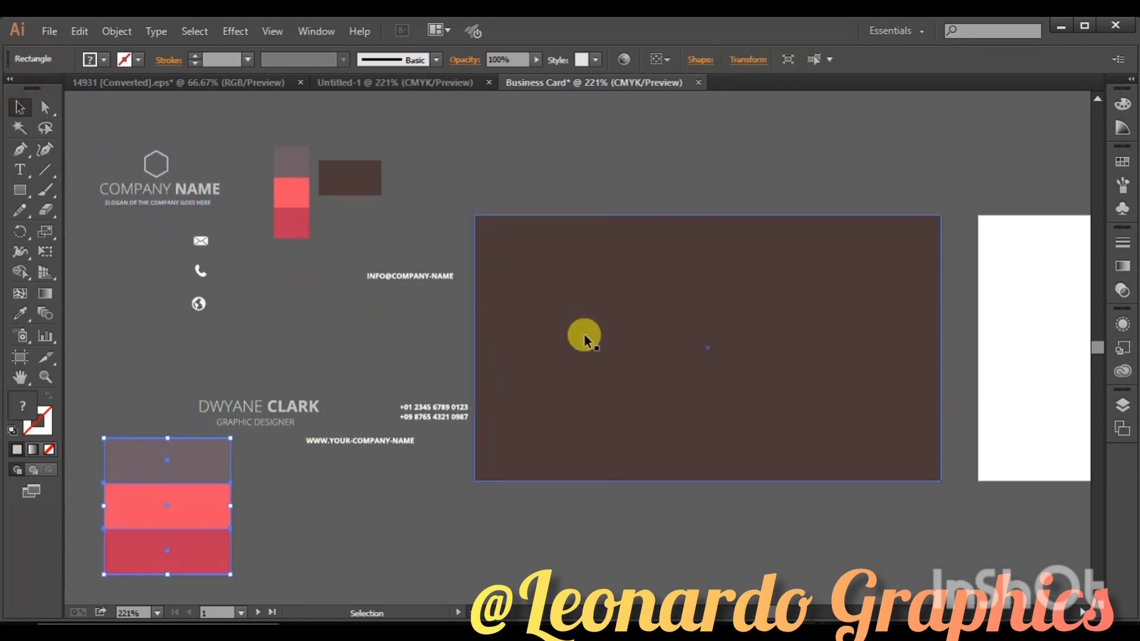
# Draw a full-width rose-pink bar across the card's middle and duplicate it lower down
pyautogui.click(20, 189)
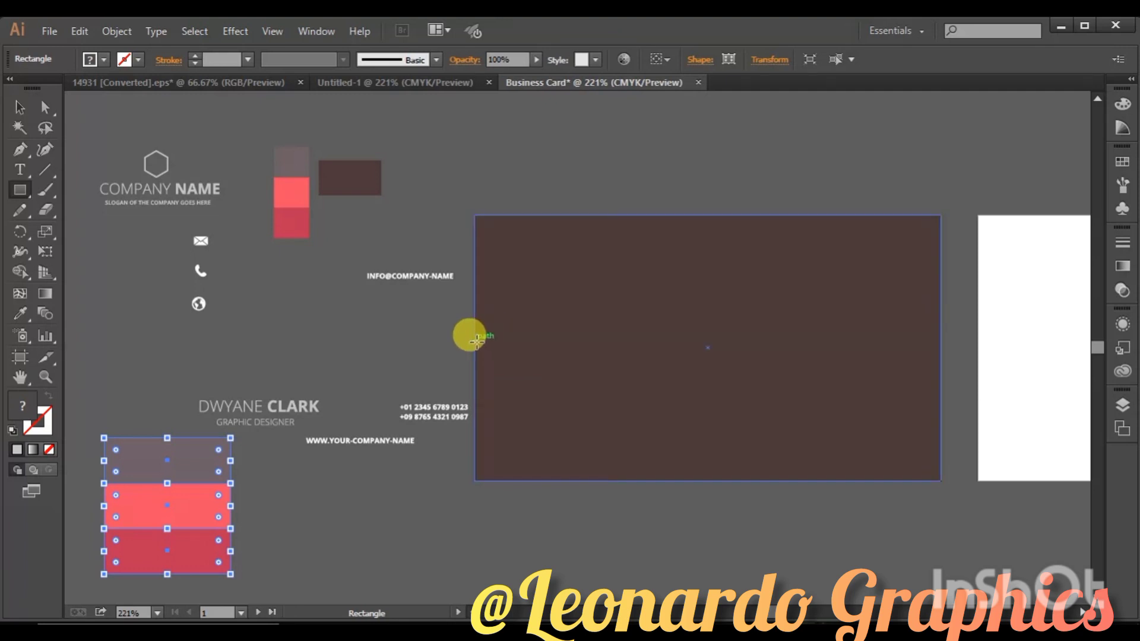
pyautogui.moveTo(475, 342); pyautogui.dragTo(940, 379)
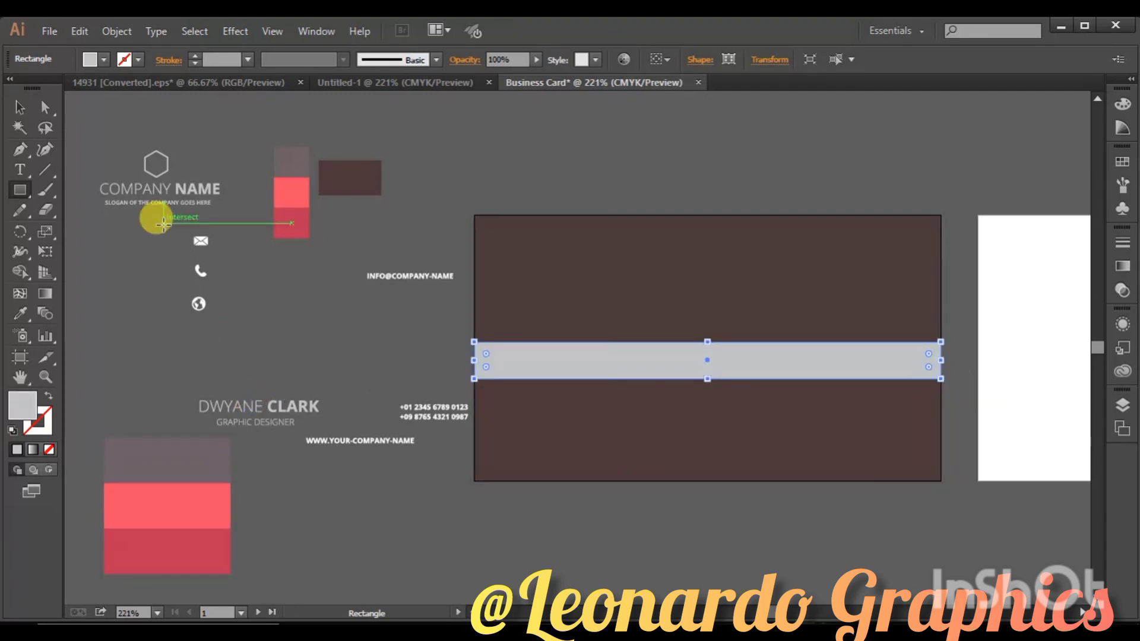
pyautogui.click(23, 315)
pyautogui.click(209, 548)
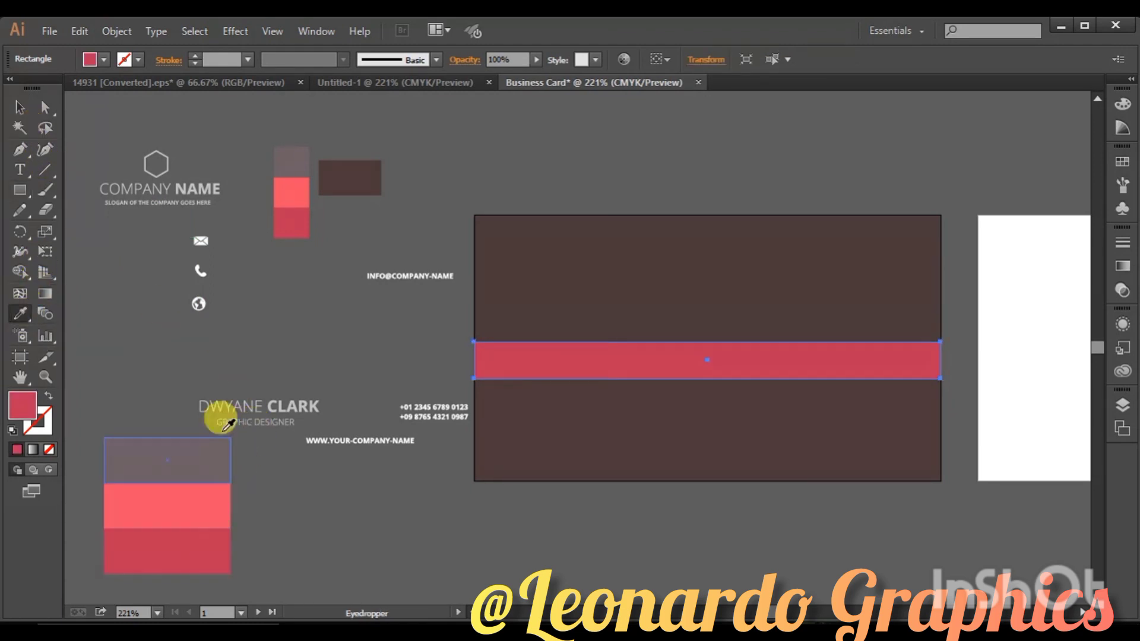
pyautogui.doubleClick(27, 401)
pyautogui.click(489, 254)
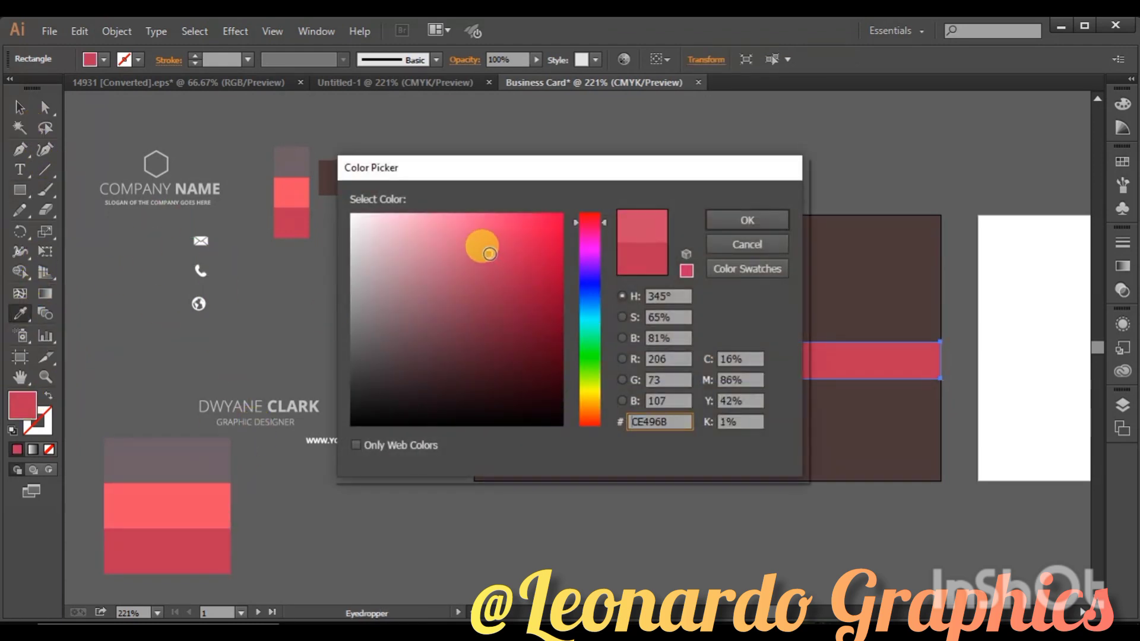
pyautogui.click(747, 221)
pyautogui.click(19, 107)
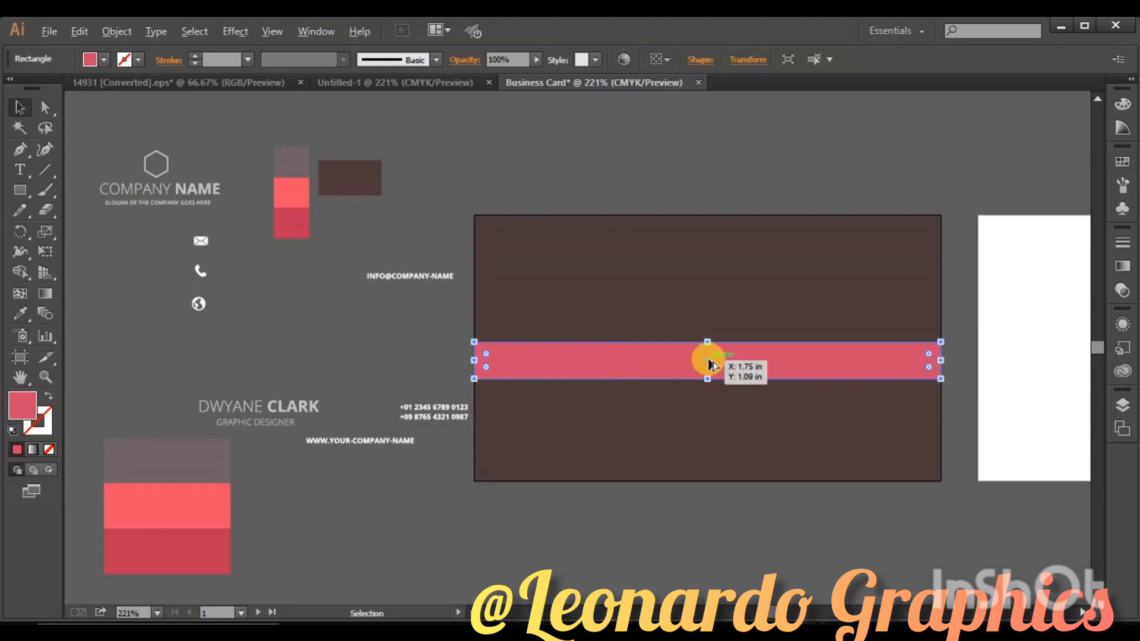
pyautogui.moveTo(707, 360); pyautogui.dragTo(709, 433)
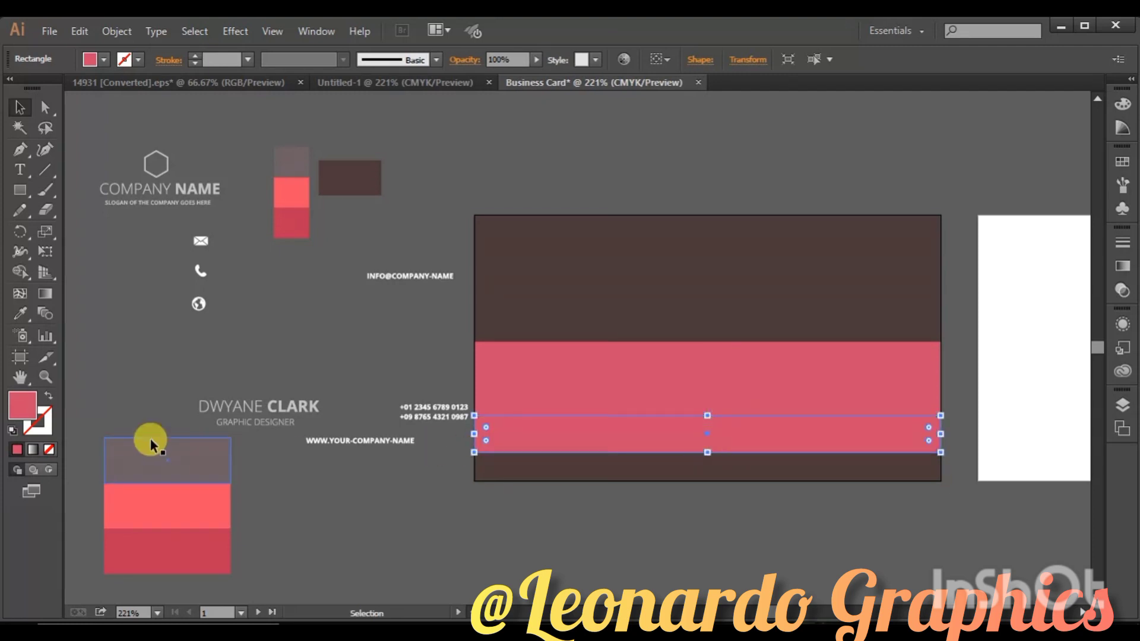
# Recolour the bottom stripe dark crimson and the stripe above it brown-orange
pyautogui.doubleClick(24, 404)
pyautogui.click(530, 353)
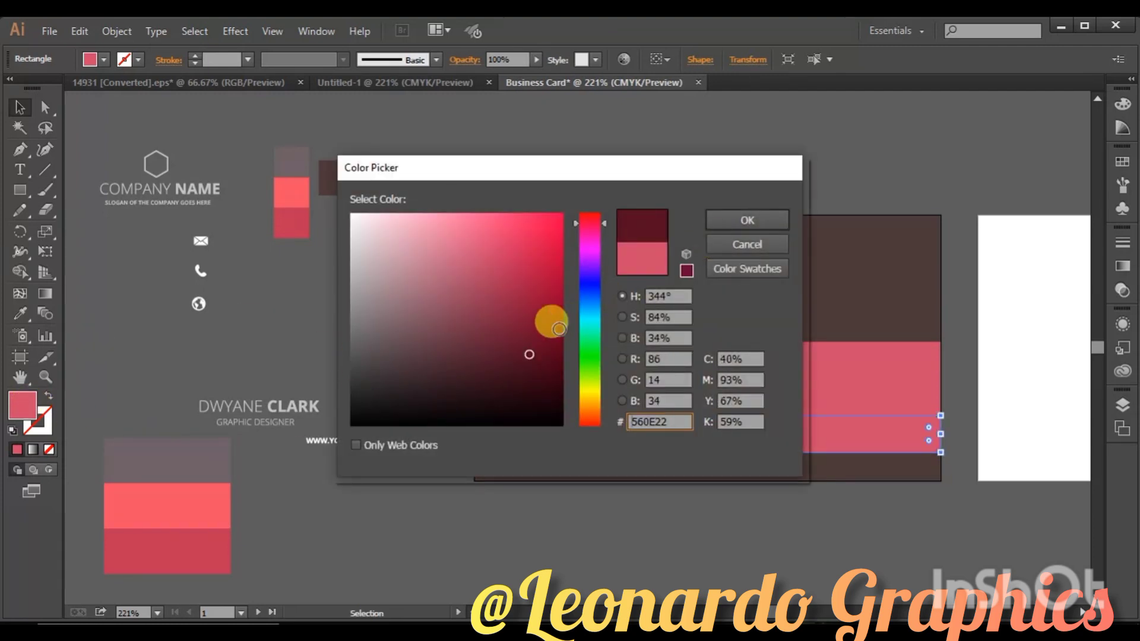
pyautogui.click(549, 332)
pyautogui.click(749, 221)
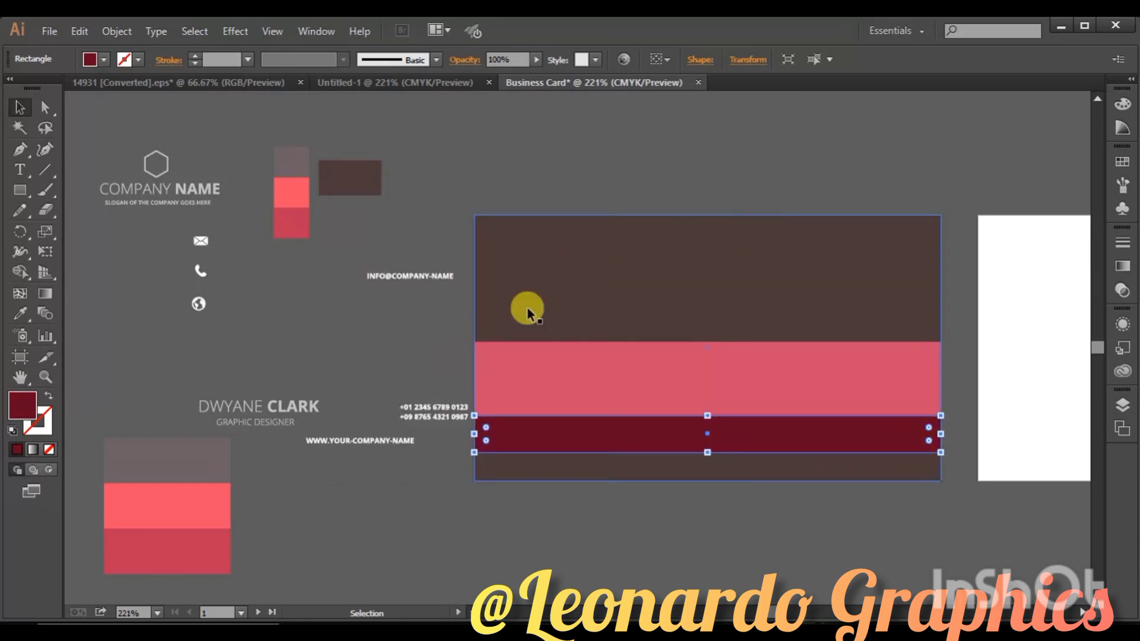
pyautogui.click(536, 398)
pyautogui.doubleClick(22, 406)
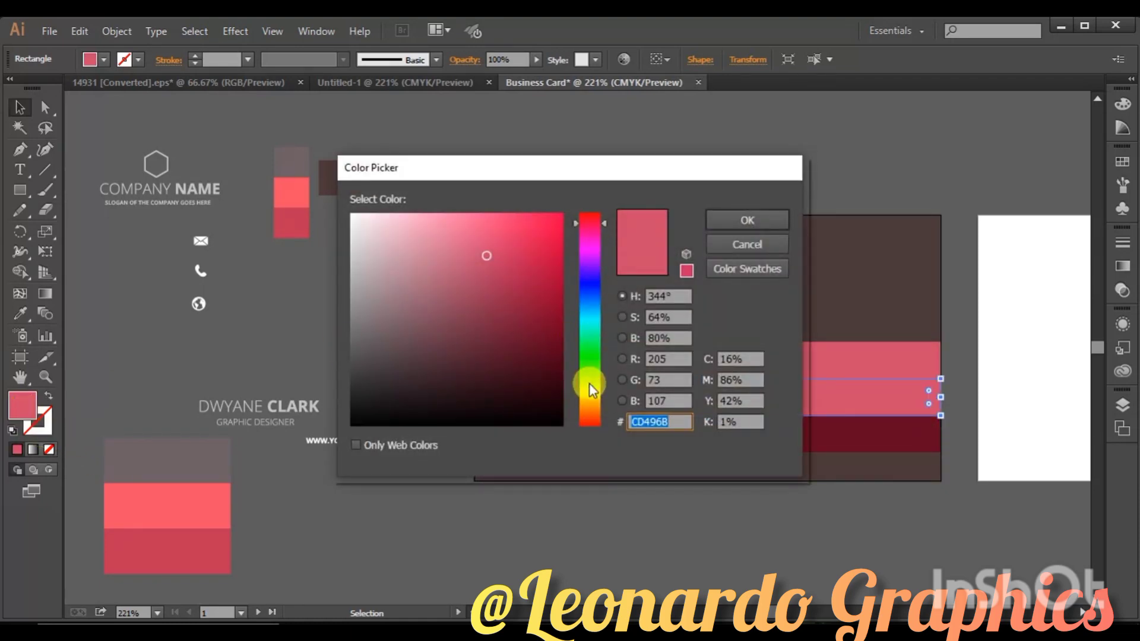
pyautogui.moveTo(589, 386); pyautogui.dragTo(587, 418)
pyautogui.click(544, 320)
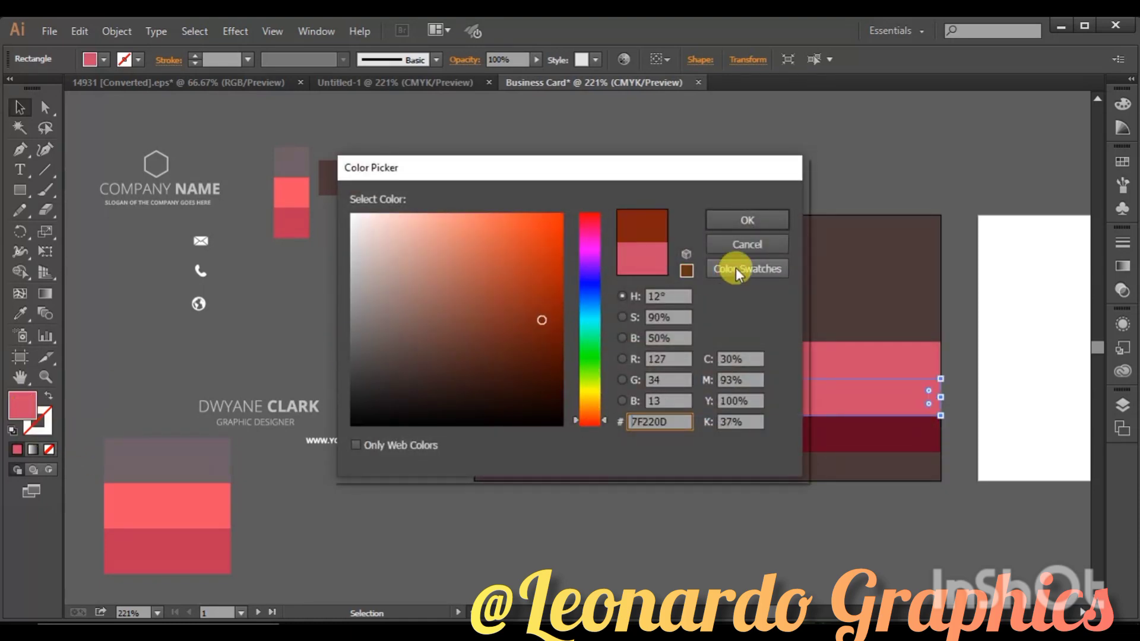
pyautogui.click(745, 219)
# Make the remaining stripe deep rose and nudge all three stripes down to the bottom edge
pyautogui.click(642, 363)
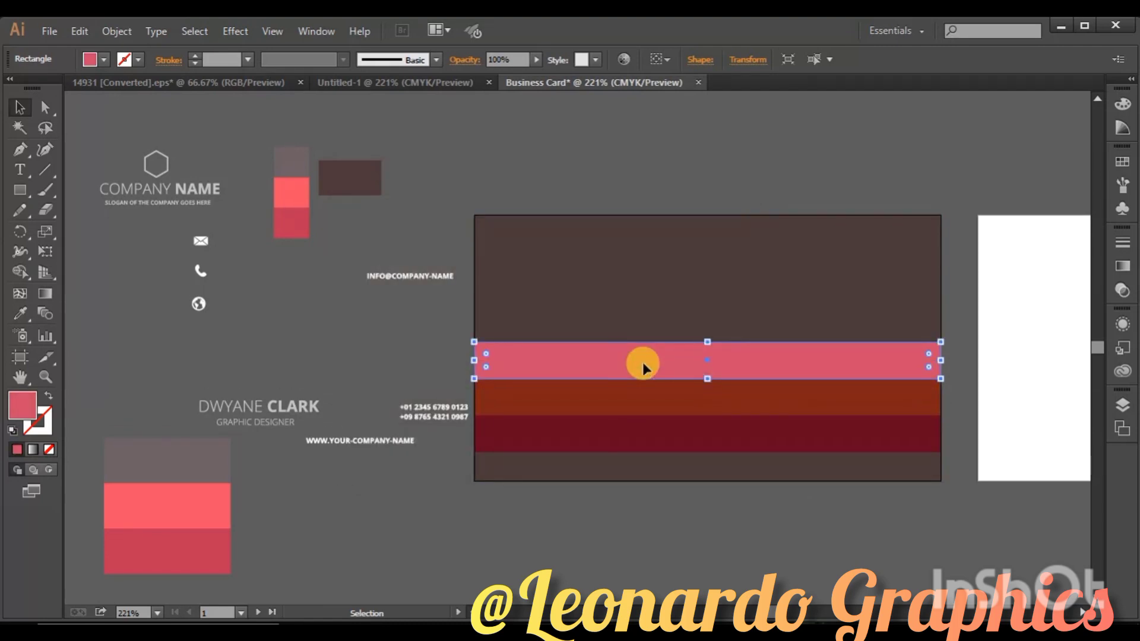
pyautogui.doubleClick(17, 410)
pyautogui.click(514, 301)
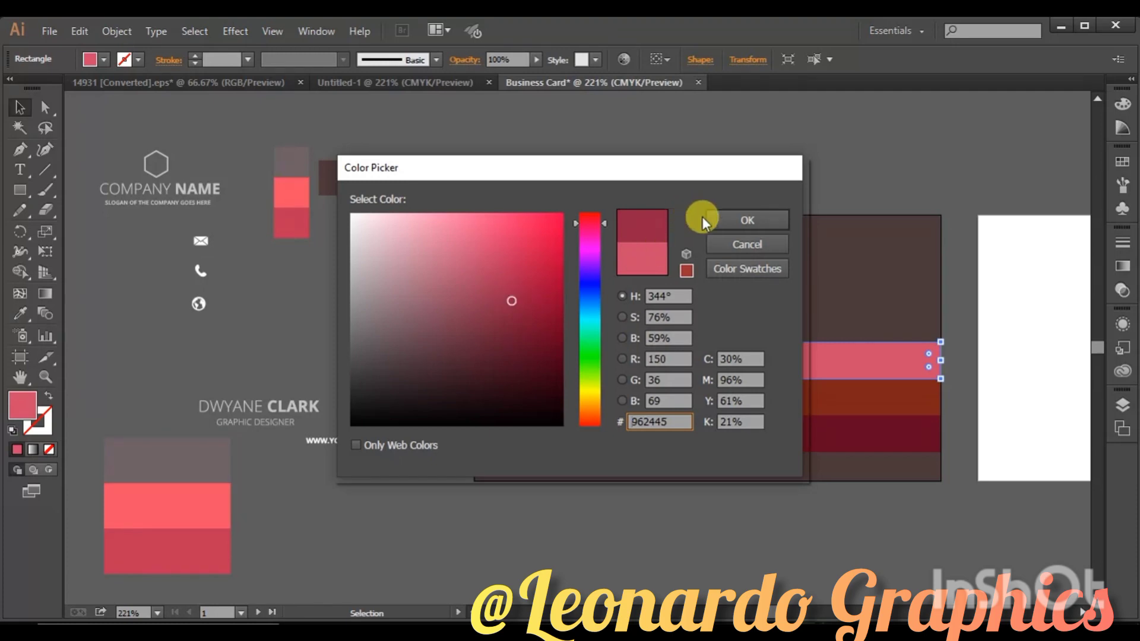
pyautogui.click(713, 220)
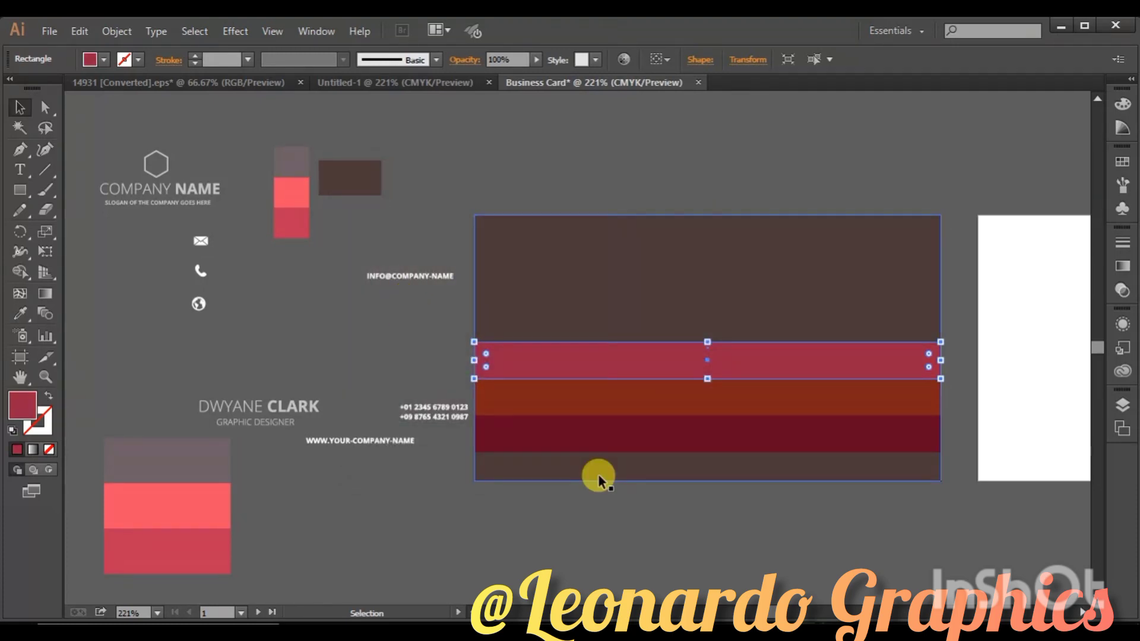
pyautogui.click(592, 400)
pyautogui.keyDown('shift'); pyautogui.click(592, 431); pyautogui.keyUp('shift')
pyautogui.keyDown('shift'); pyautogui.click(598, 359); pyautogui.keyUp('shift')
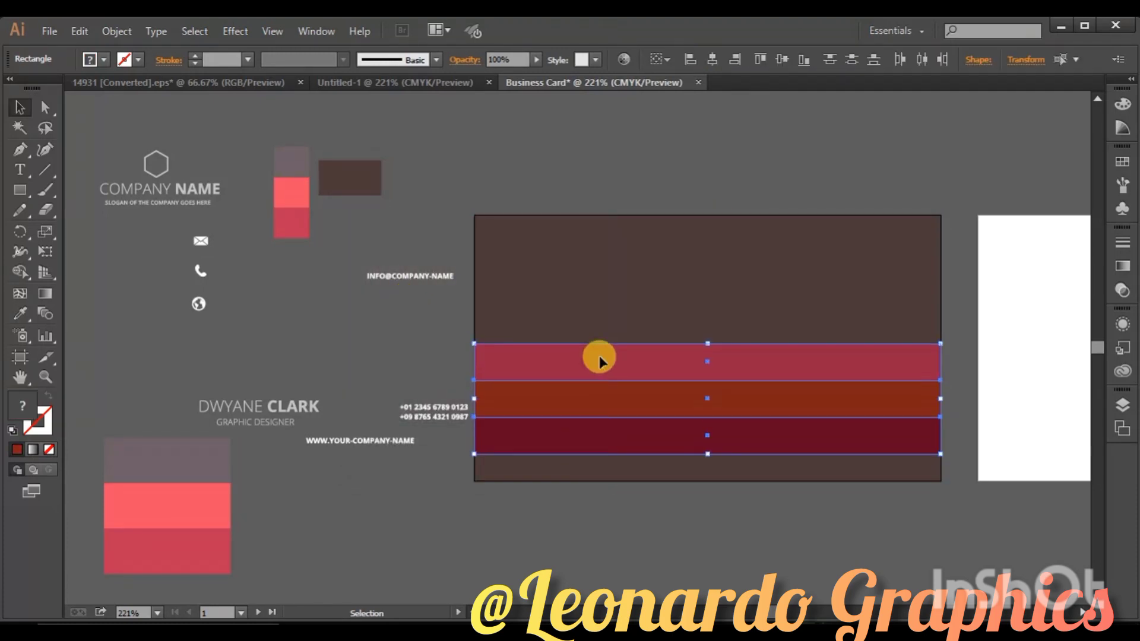
pyautogui.press('Down')
pyautogui.press('Down')
pyautogui.press('Down')
pyautogui.press('Down')
pyautogui.press('Down')
pyautogui.press('Down')
pyautogui.press('Down')
pyautogui.press('Down')
pyautogui.press('Down')
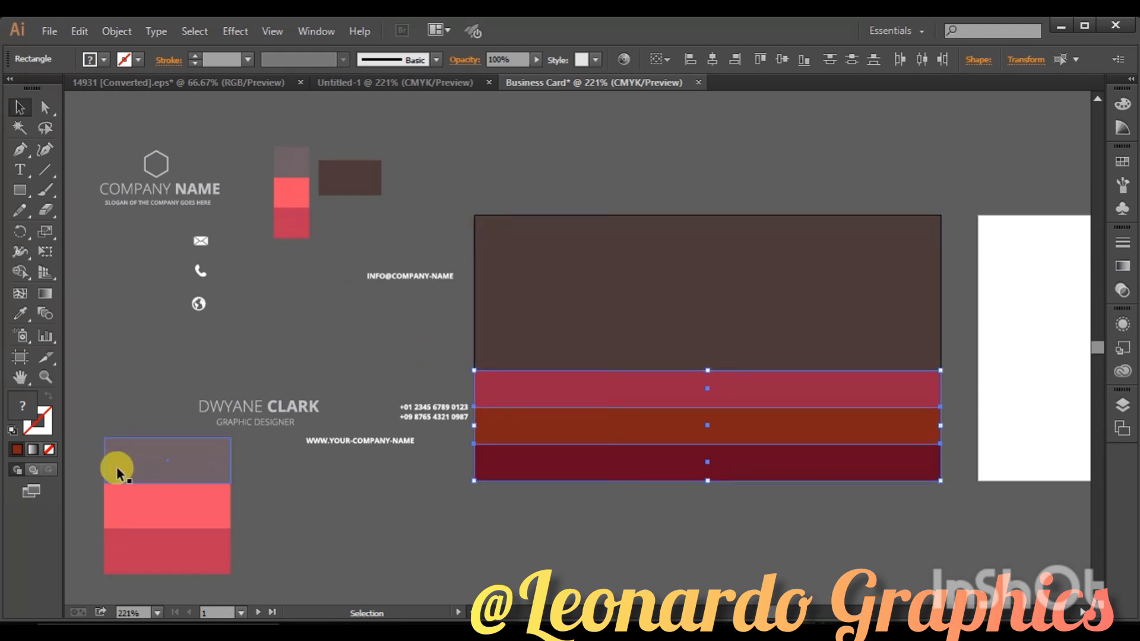
# Move the three-colour block onto the card's left side, in front of the stripes
pyautogui.moveTo(118, 467); pyautogui.dragTo(491, 284)
pyautogui.rightClick(490, 284)
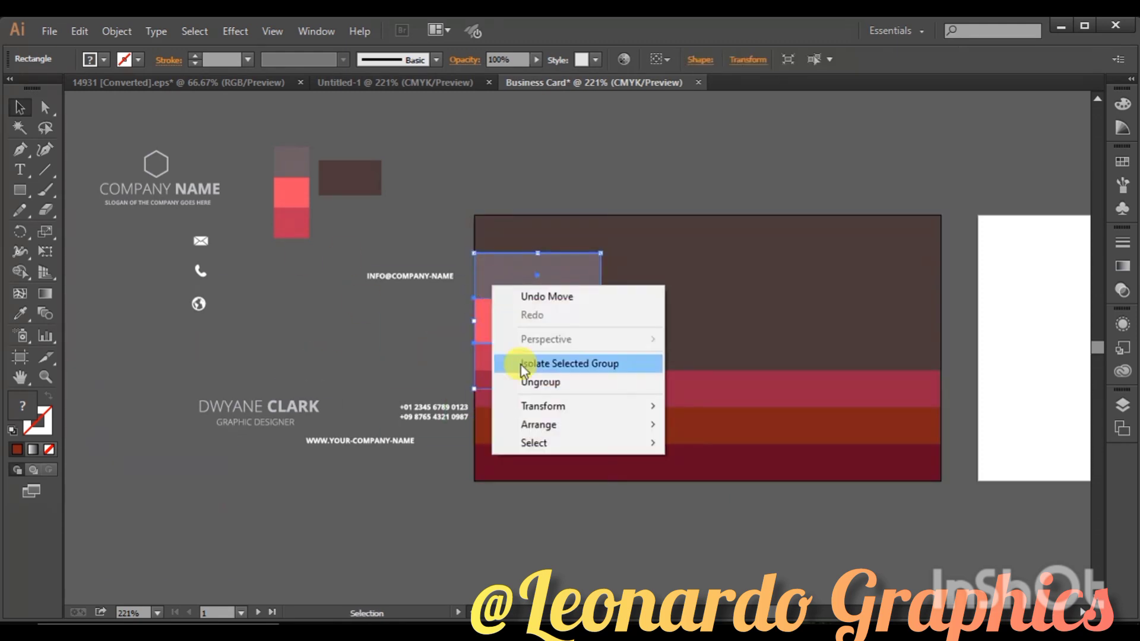
pyautogui.click(699, 422)
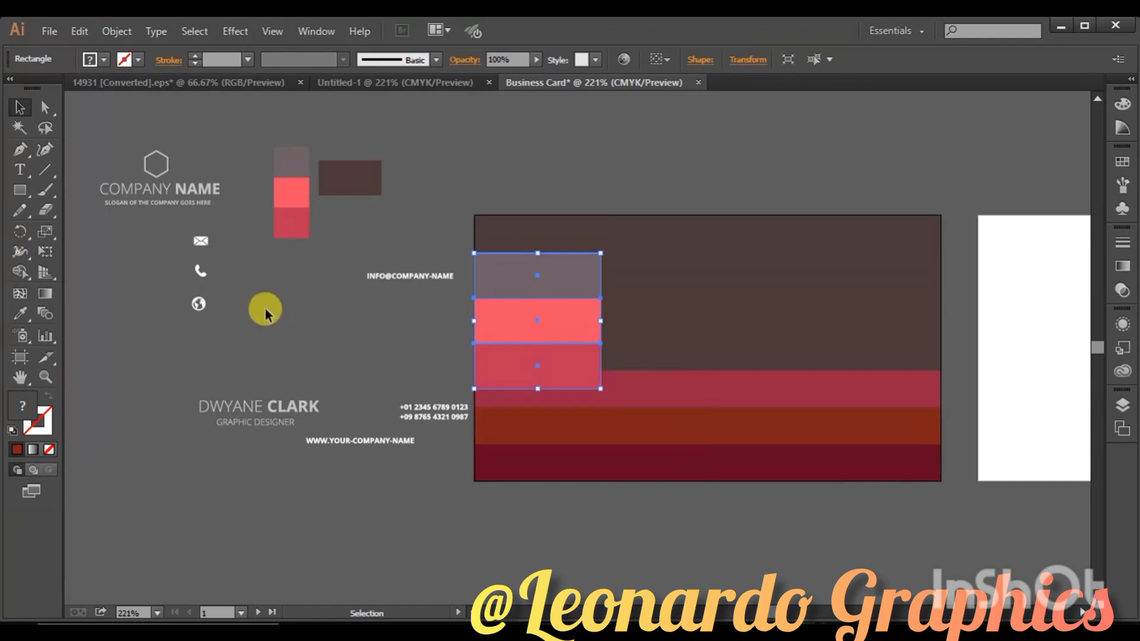
# Give the block a drop shadow with X 0.1 in, Y 0.2 in, blur 0.1 in
pyautogui.click(233, 33)
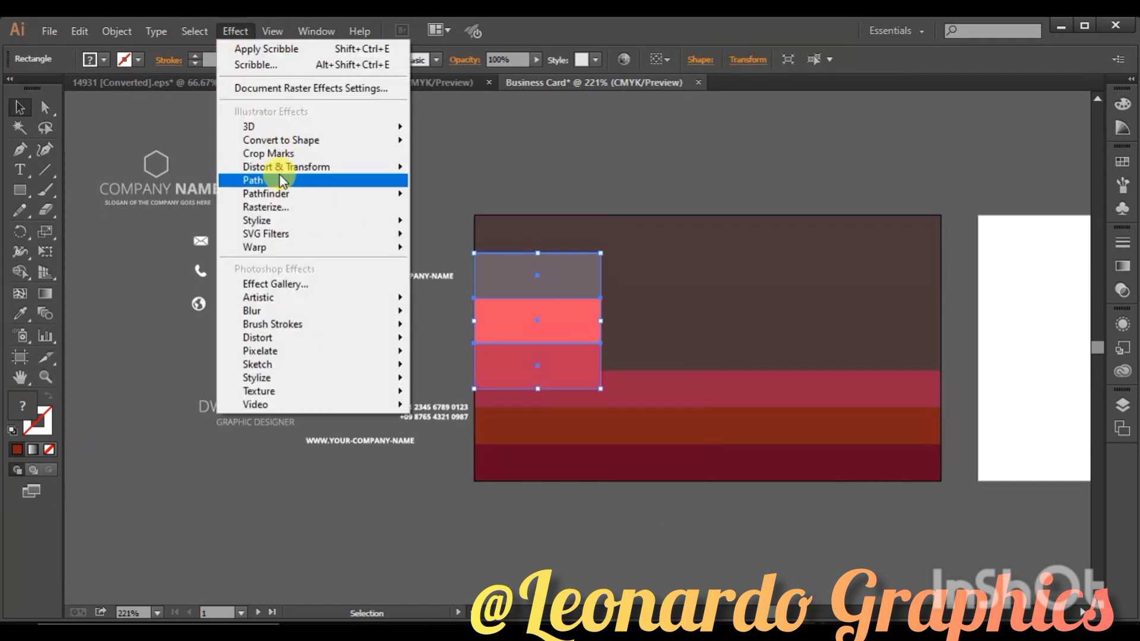
pyautogui.click(442, 222)
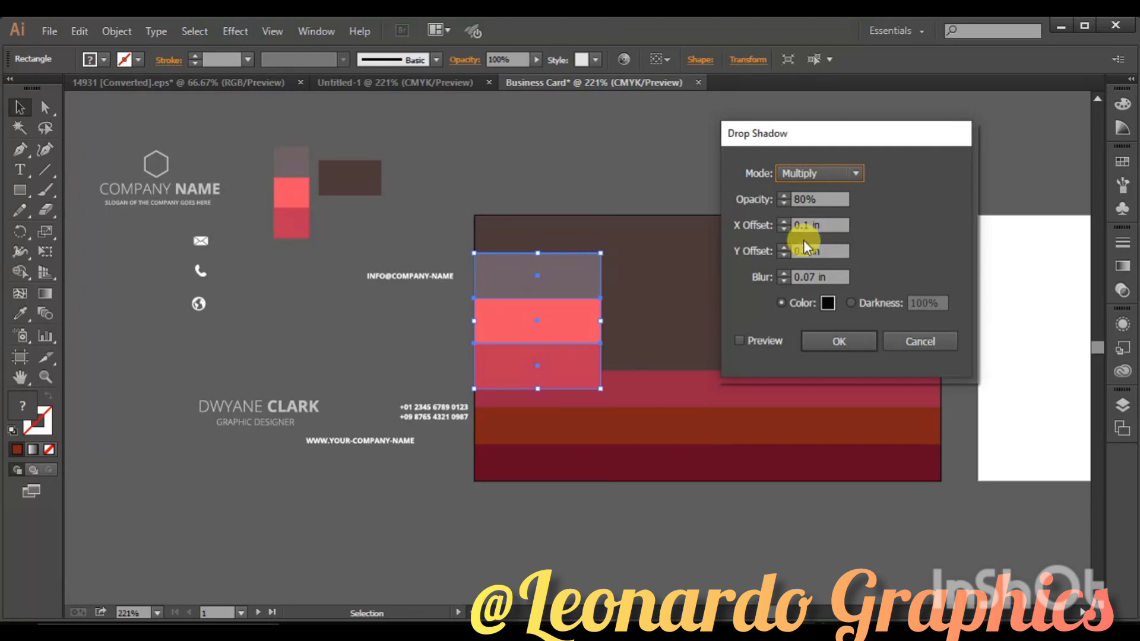
pyautogui.click(784, 221)
pyautogui.click(740, 340)
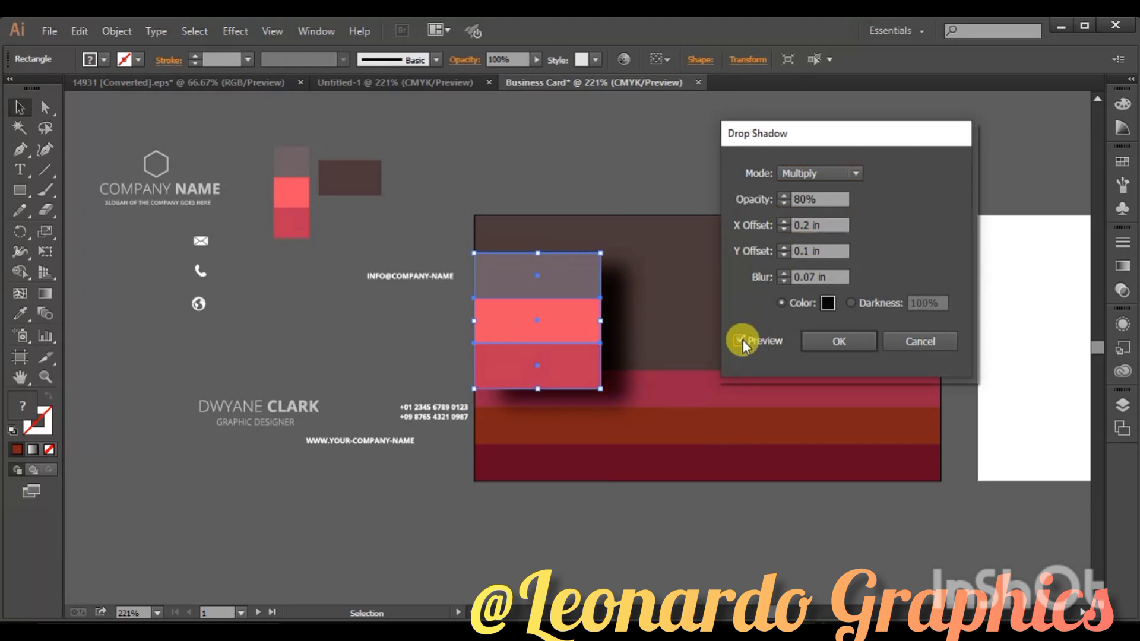
pyautogui.click(784, 229)
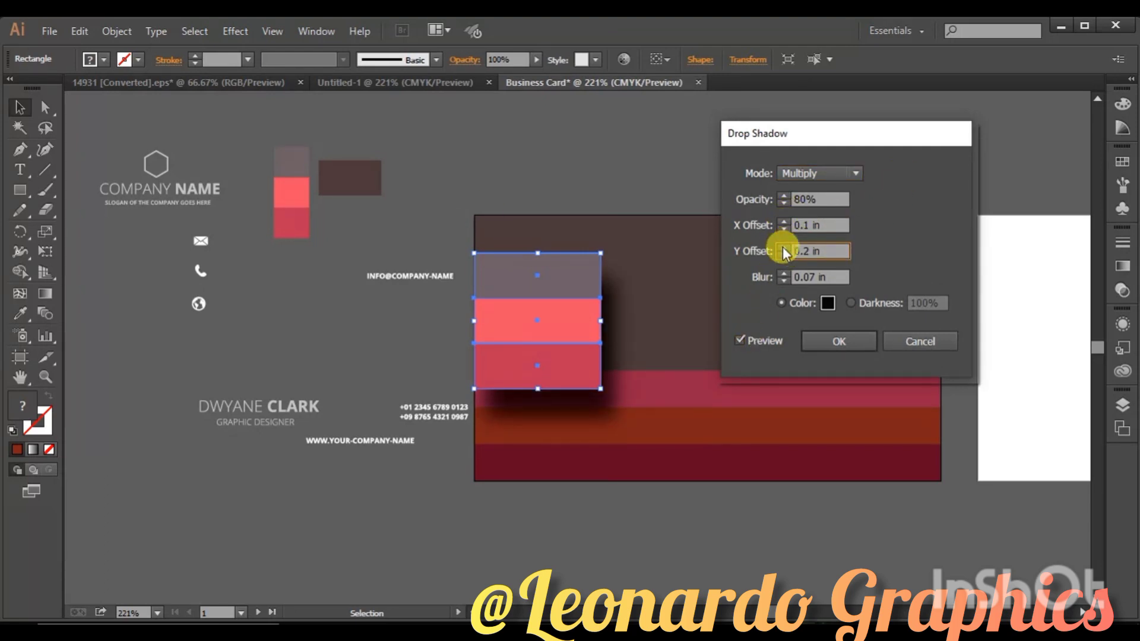
pyautogui.click(785, 274)
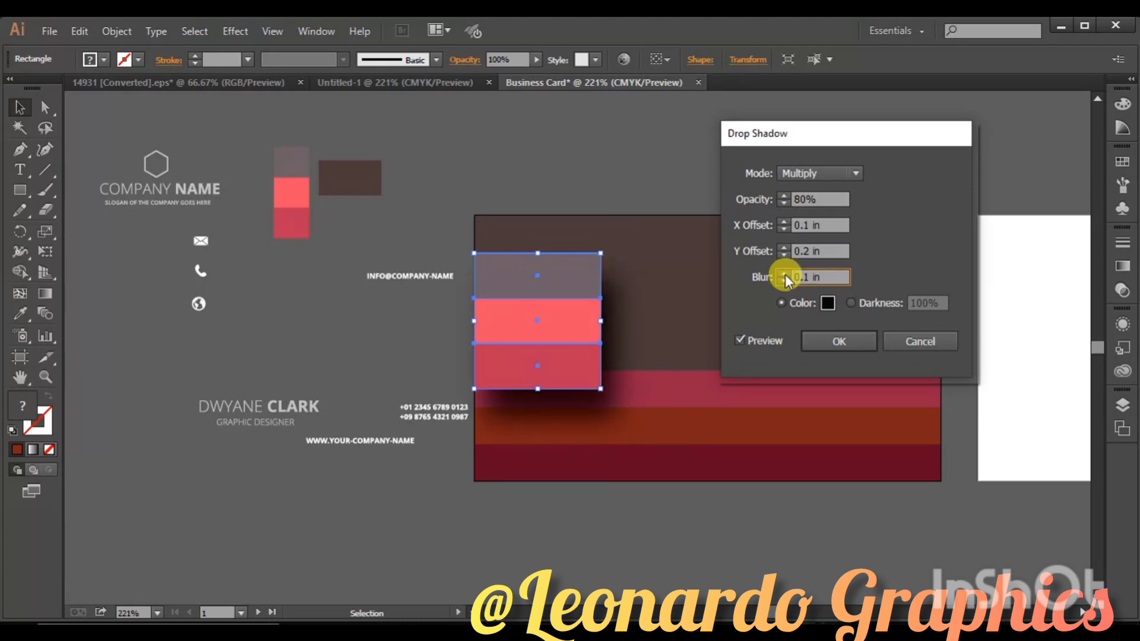
pyautogui.click(823, 340)
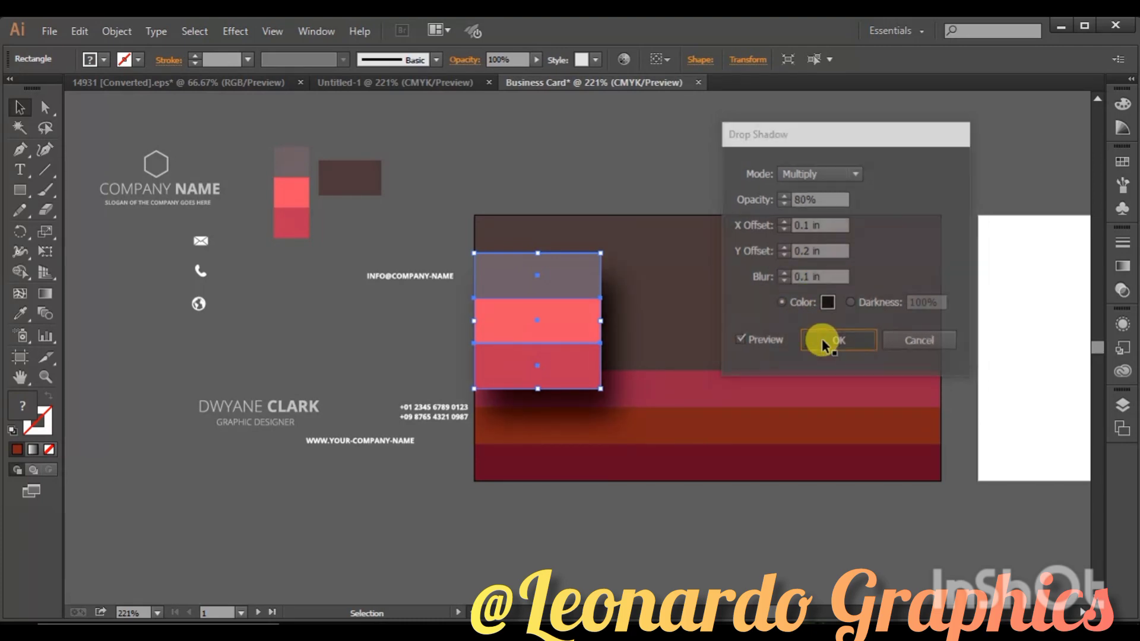
pyautogui.click(333, 332)
# Place the COMPANY NAME logo on the card, enlarged and brought to the front
pyautogui.moveTo(182, 198)
pyautogui.mouseDown()
pyautogui.moveTo(750, 352)
pyautogui.moveTo(744, 375)
pyautogui.mouseUp()
pyautogui.moveTo(785, 328); pyautogui.dragTo(839, 302)
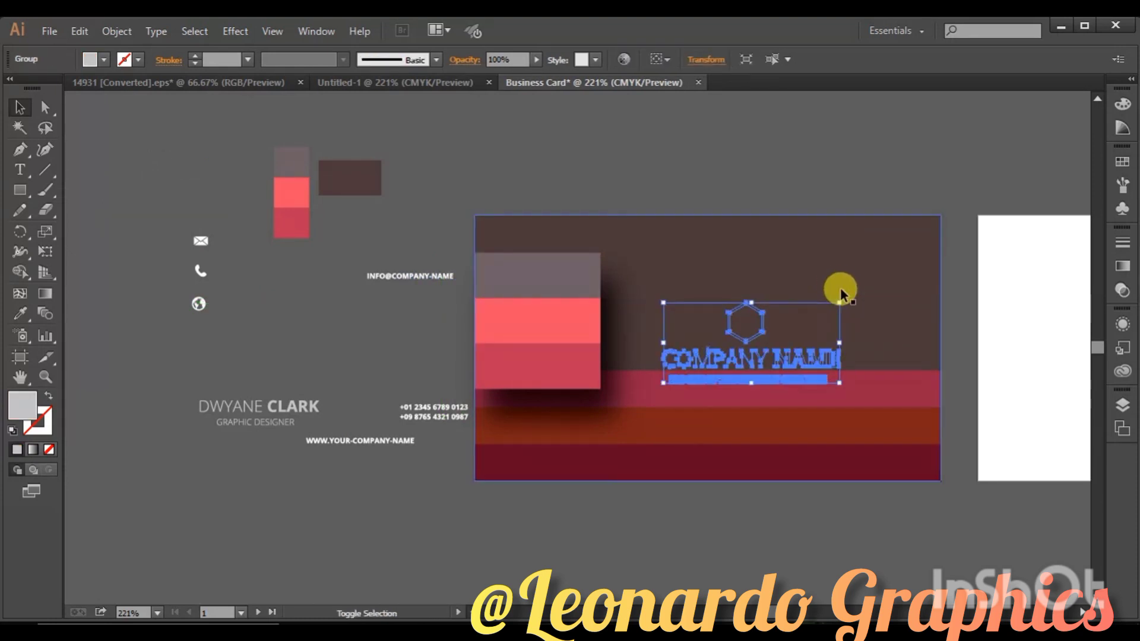
pyautogui.moveTo(758, 360); pyautogui.dragTo(749, 365)
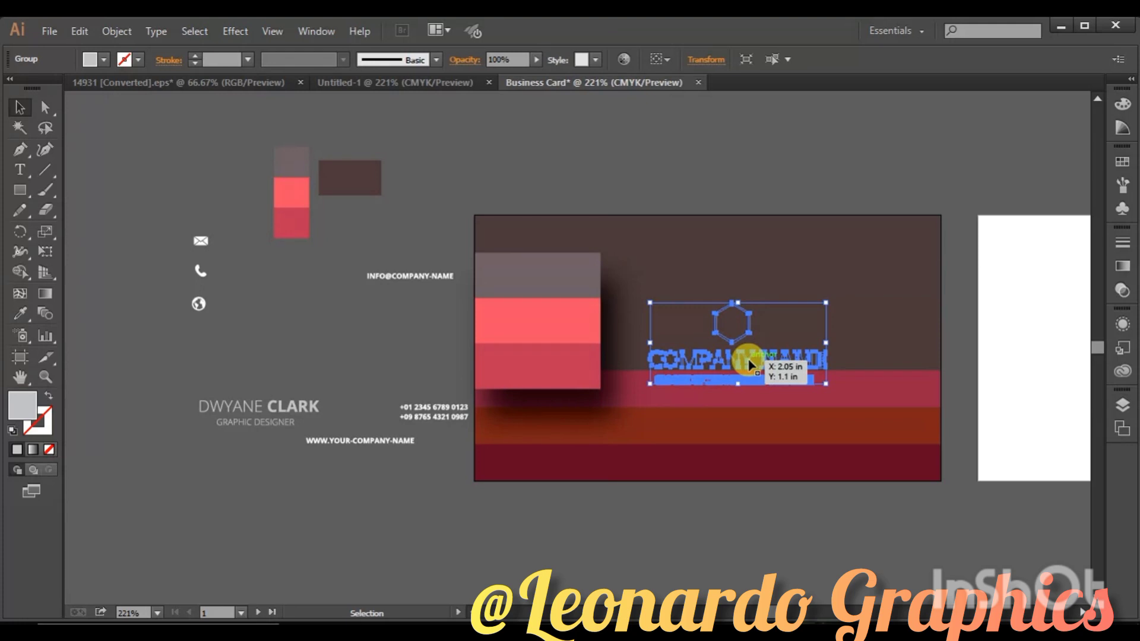
pyautogui.press('Delete')
pyautogui.click(791, 357)
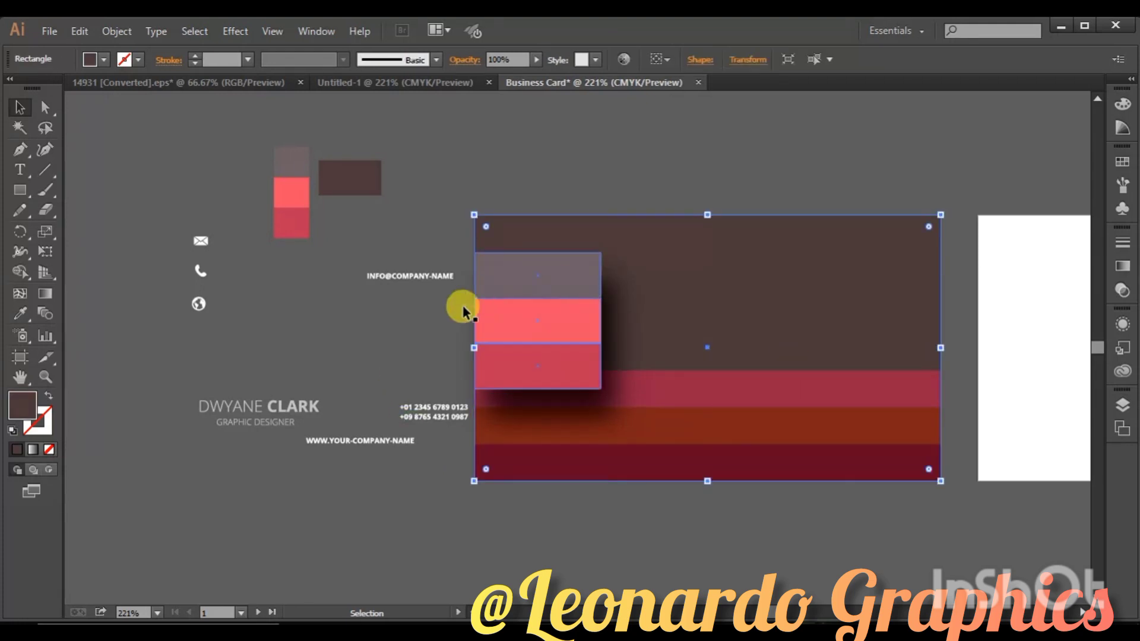
pyautogui.hotkey('ctrl', 'z')
pyautogui.rightClick(731, 364)
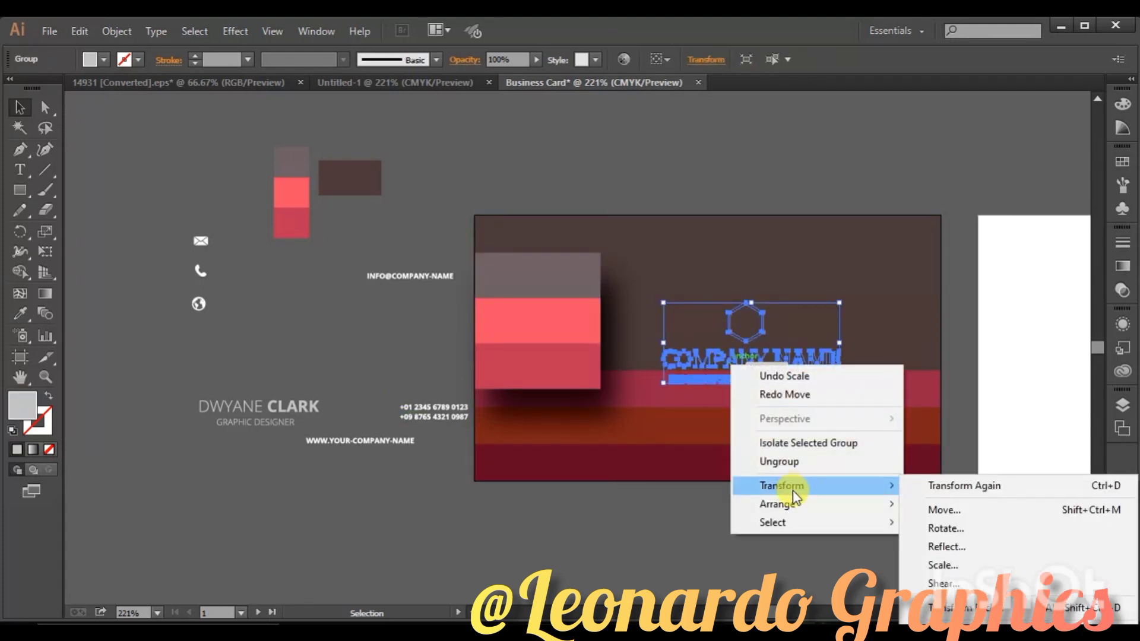
pyautogui.moveTo(778, 504)
pyautogui.click(934, 502)
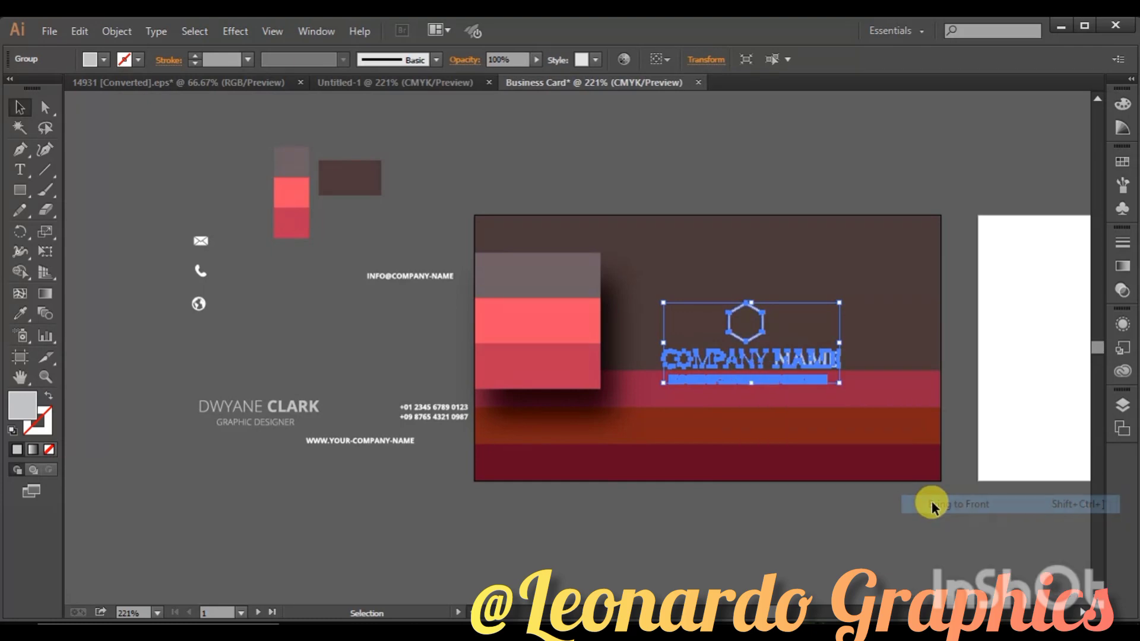
pyautogui.click(879, 209)
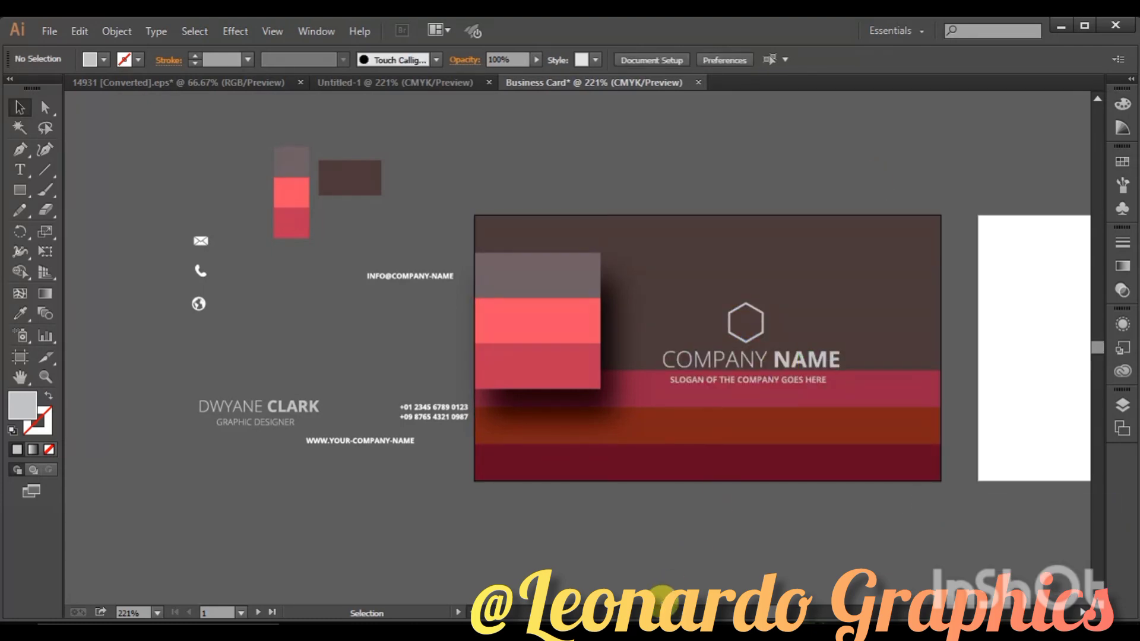
pyautogui.moveTo(753, 382); pyautogui.dragTo(733, 385)
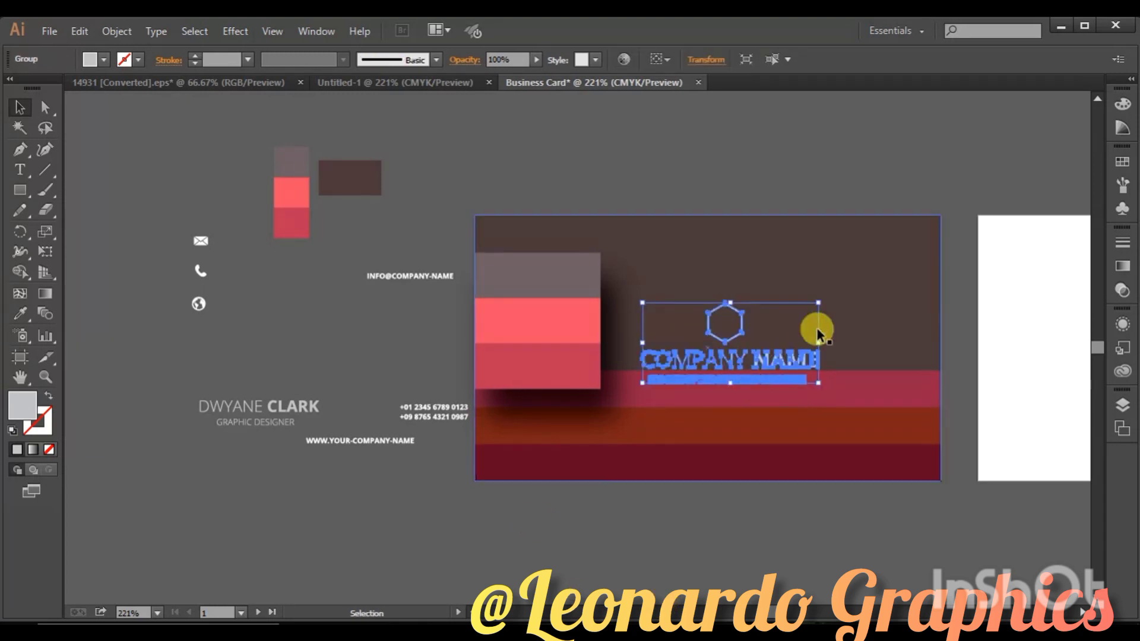
pyautogui.moveTo(818, 301); pyautogui.dragTo(825, 280)
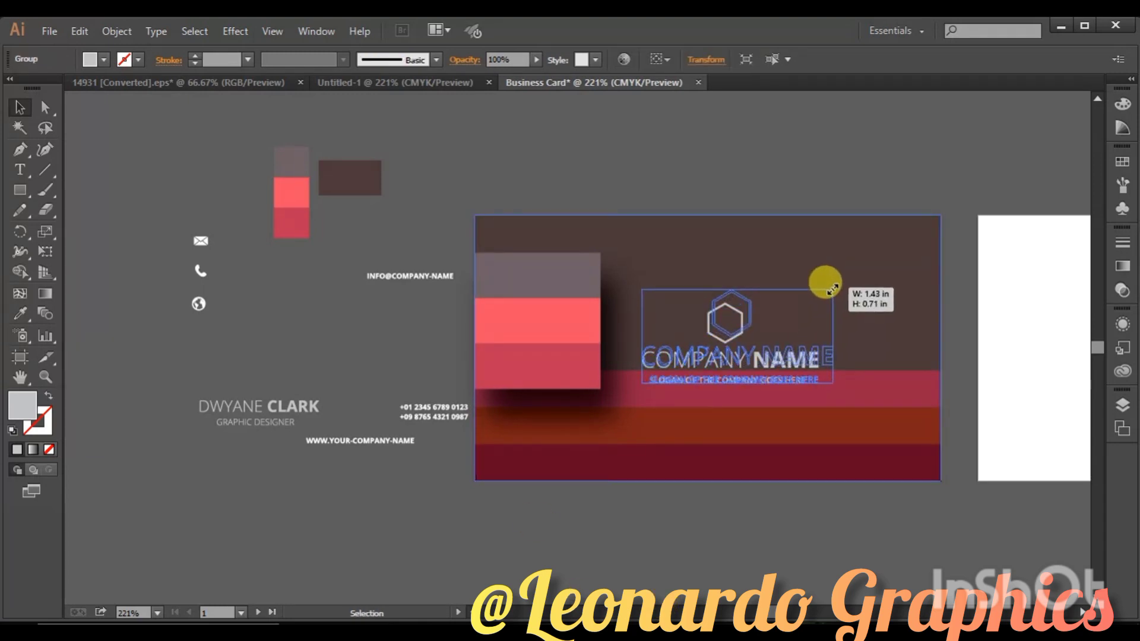
pyautogui.click(451, 521)
# Sample the top square's mauve and make artboard 2 active
pyautogui.click(1092, 621)
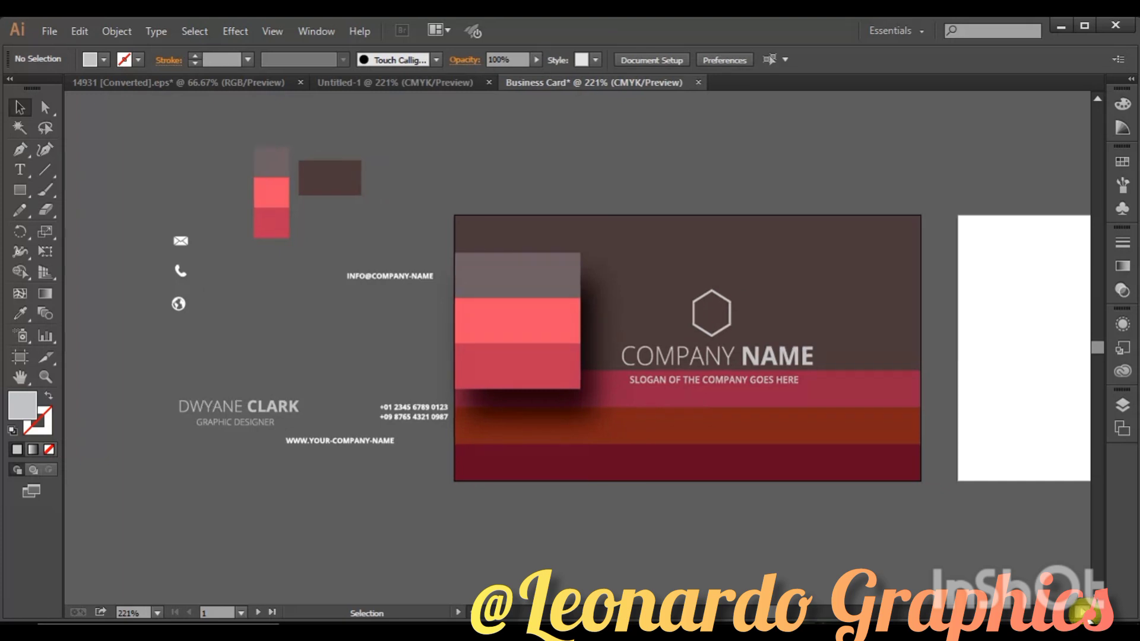
pyautogui.click(1091, 620)
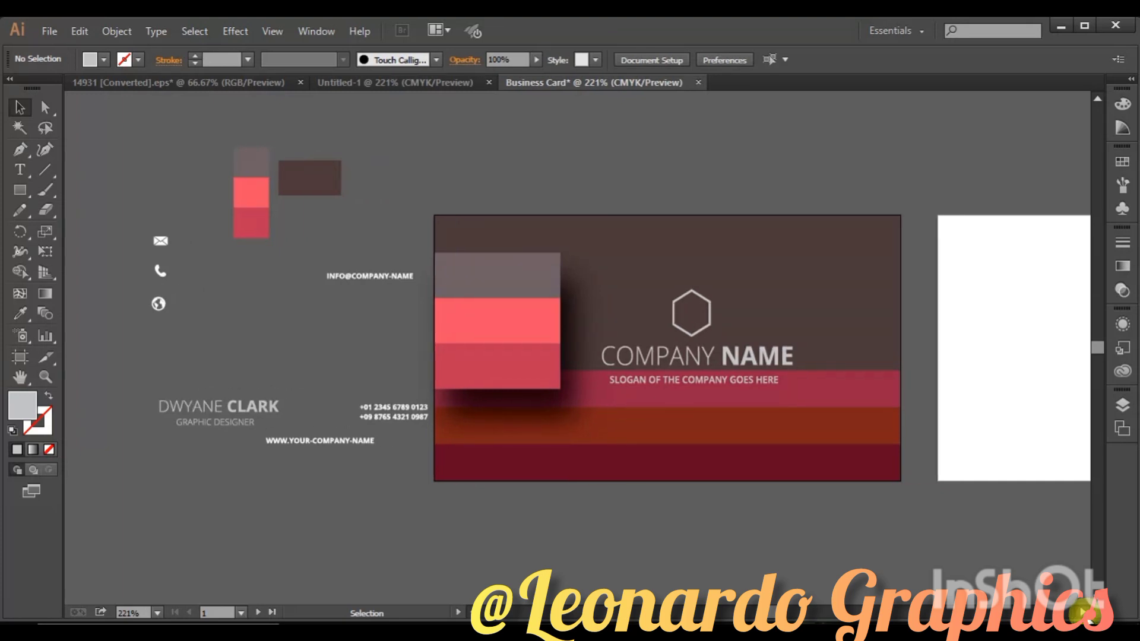
pyautogui.click(26, 310)
pyautogui.click(427, 262)
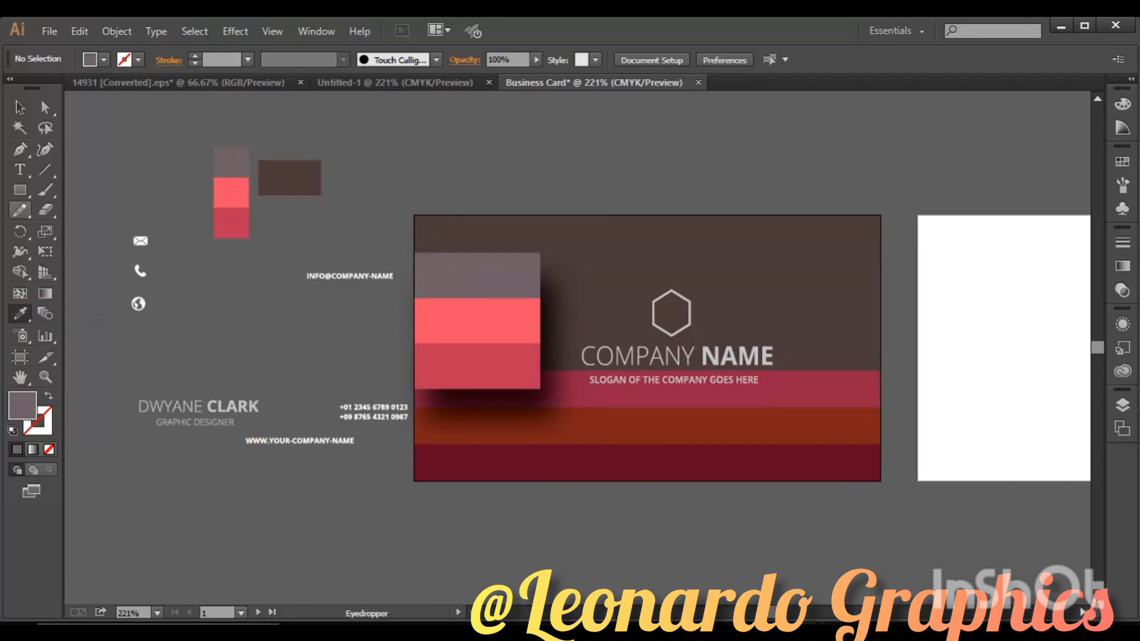
pyautogui.click(941, 450)
pyautogui.click(1091, 620)
pyautogui.click(1091, 620)
# Draw a rectangle covering the whole back card
pyautogui.moveTo(877, 216); pyautogui.dragTo(1003, 475)
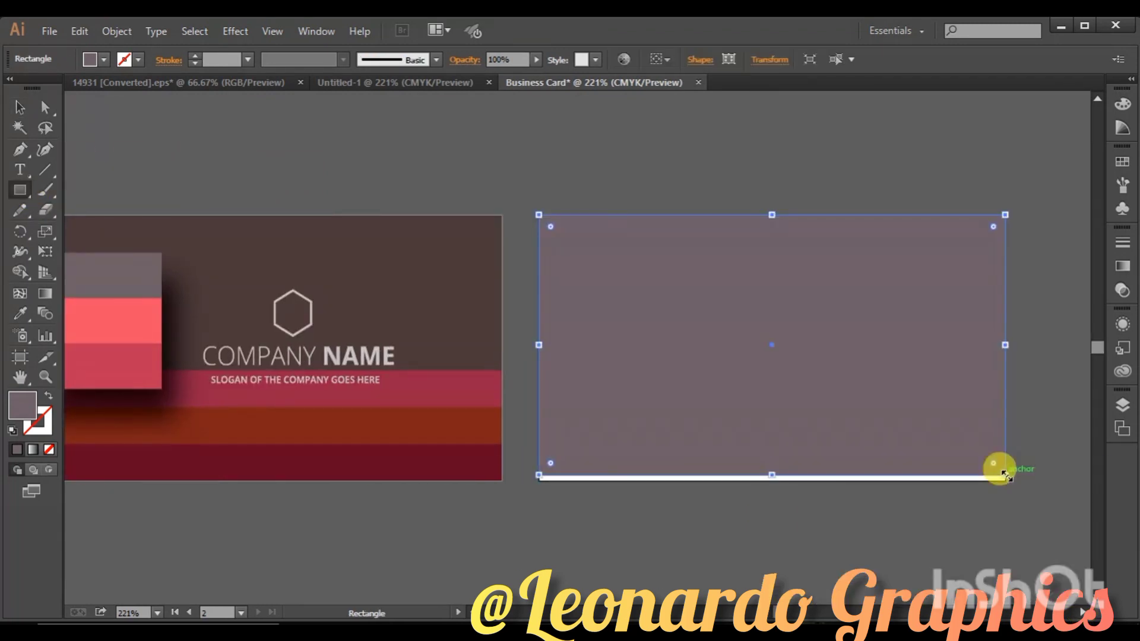
pyautogui.moveTo(774, 473); pyautogui.dragTo(765, 476)
pyautogui.hotkey('ctrl', '-')
pyautogui.hotkey('ctrl', '-')
pyautogui.press('v')
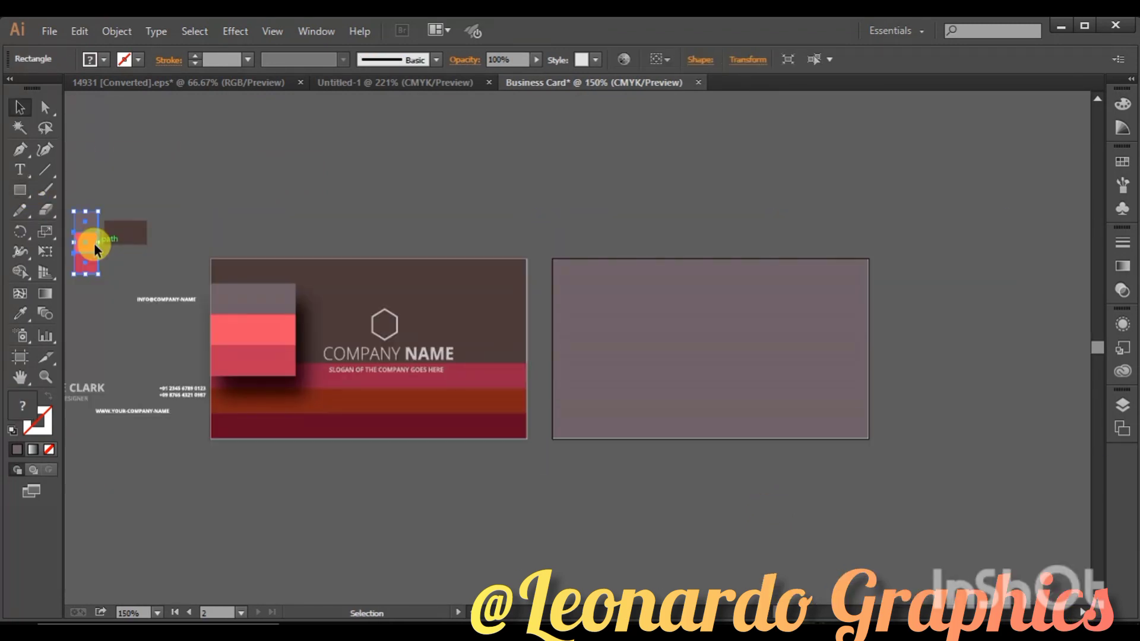
# Copy the small square stack onto the back card, bring it to the front, and sample a fill
pyautogui.moveTo(96, 250); pyautogui.dragTo(721, 336)
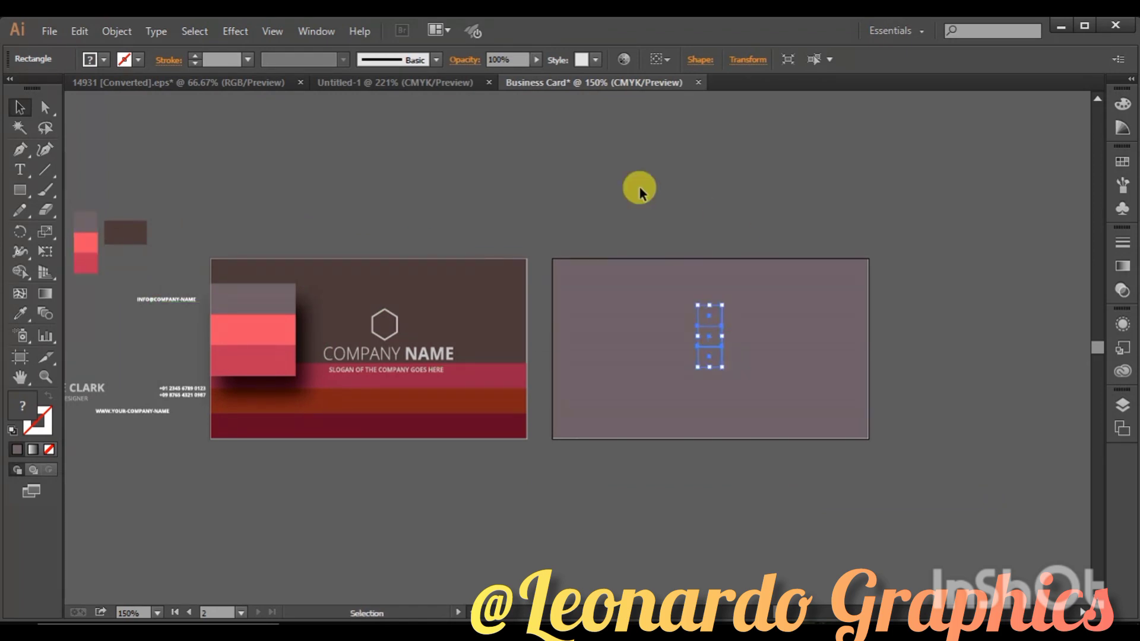
pyautogui.rightClick(706, 334)
pyautogui.moveTo(753, 475)
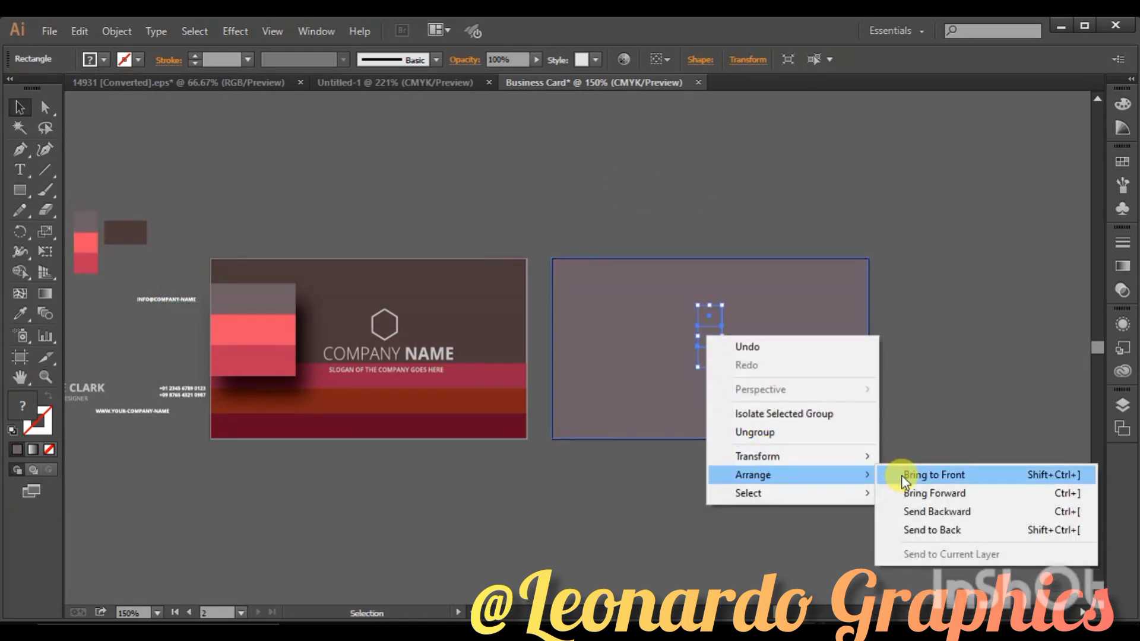
pyautogui.click(901, 477)
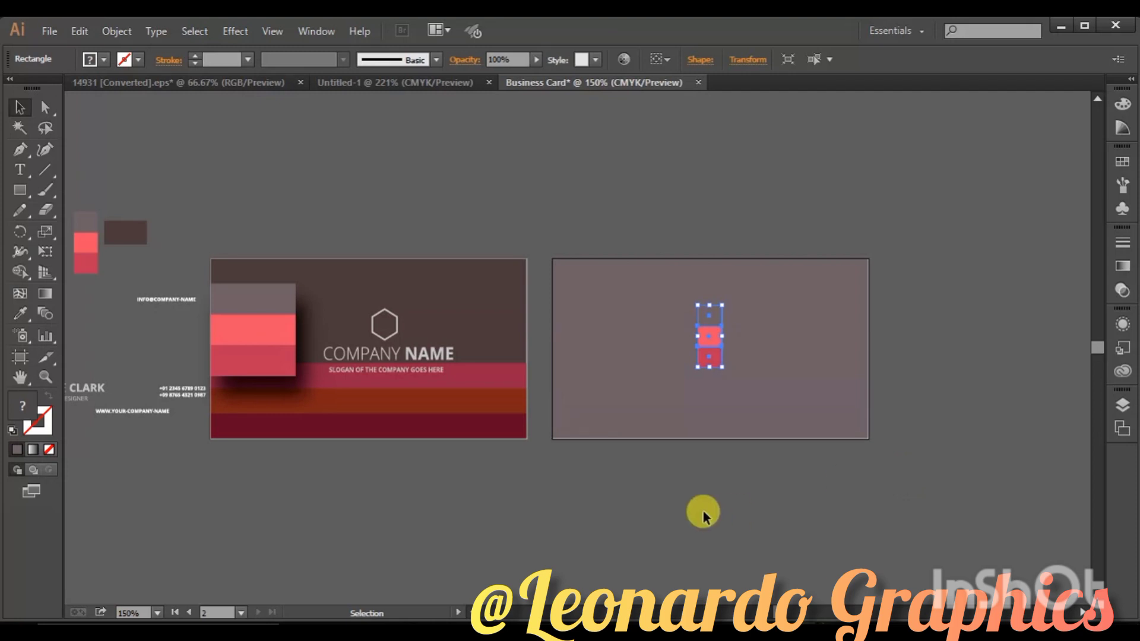
pyautogui.click(700, 509)
pyautogui.click(714, 323)
pyautogui.click(22, 315)
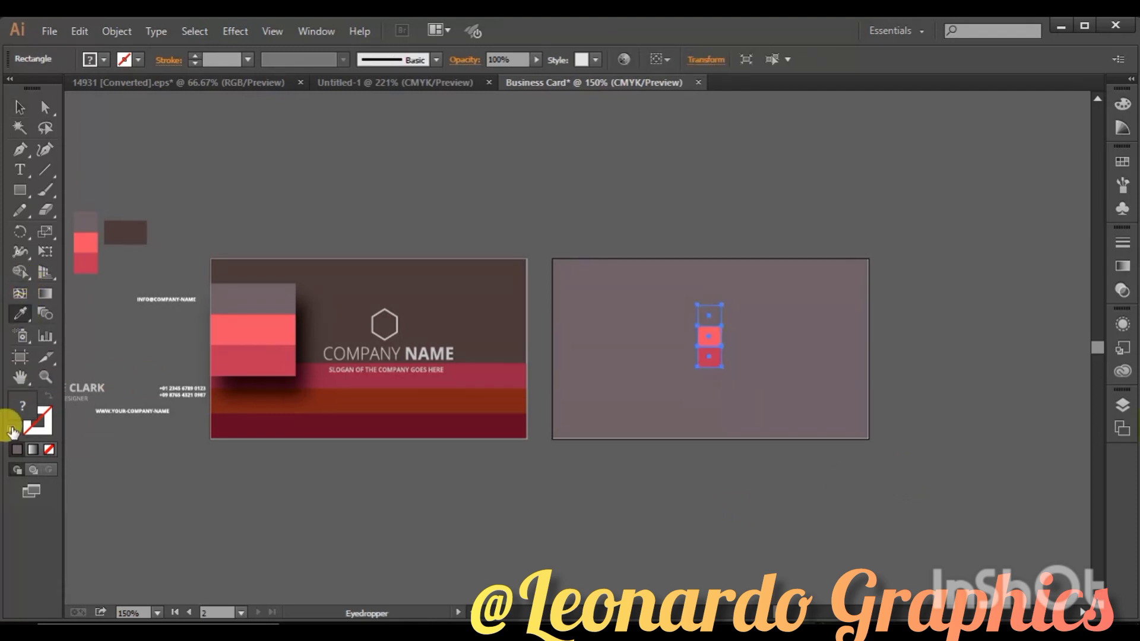
pyautogui.click(292, 290)
# Move the stack above the cards, ungroup it, and fill its top square dark grey
pyautogui.press('v')
pyautogui.moveTo(709, 335); pyautogui.dragTo(561, 196)
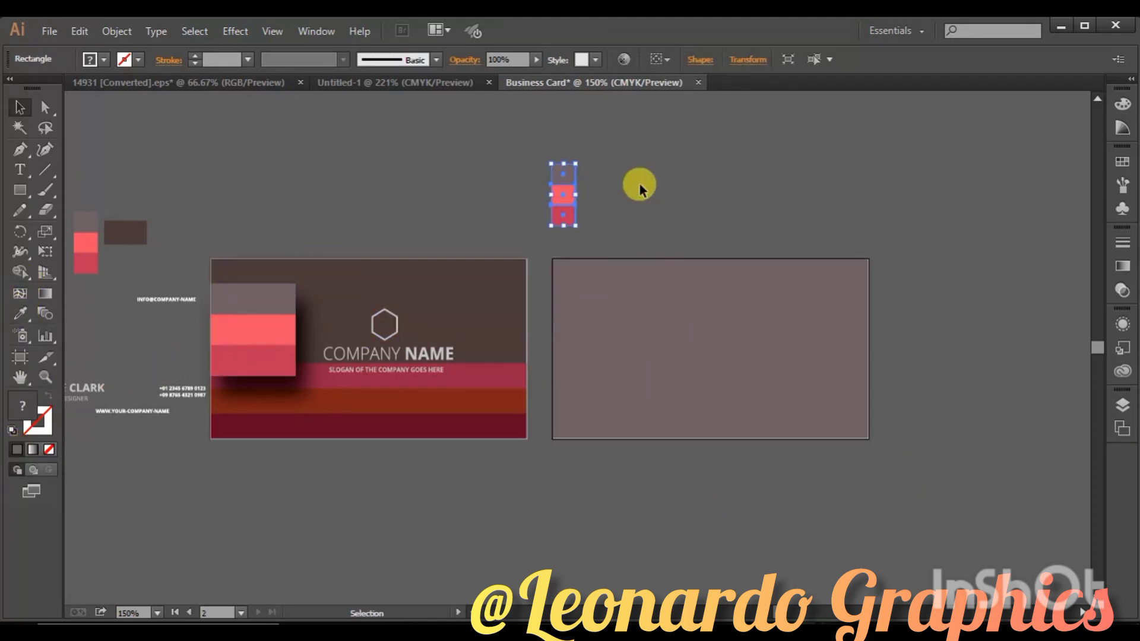
pyautogui.click(635, 184)
pyautogui.click(568, 176)
pyautogui.rightClick(570, 178)
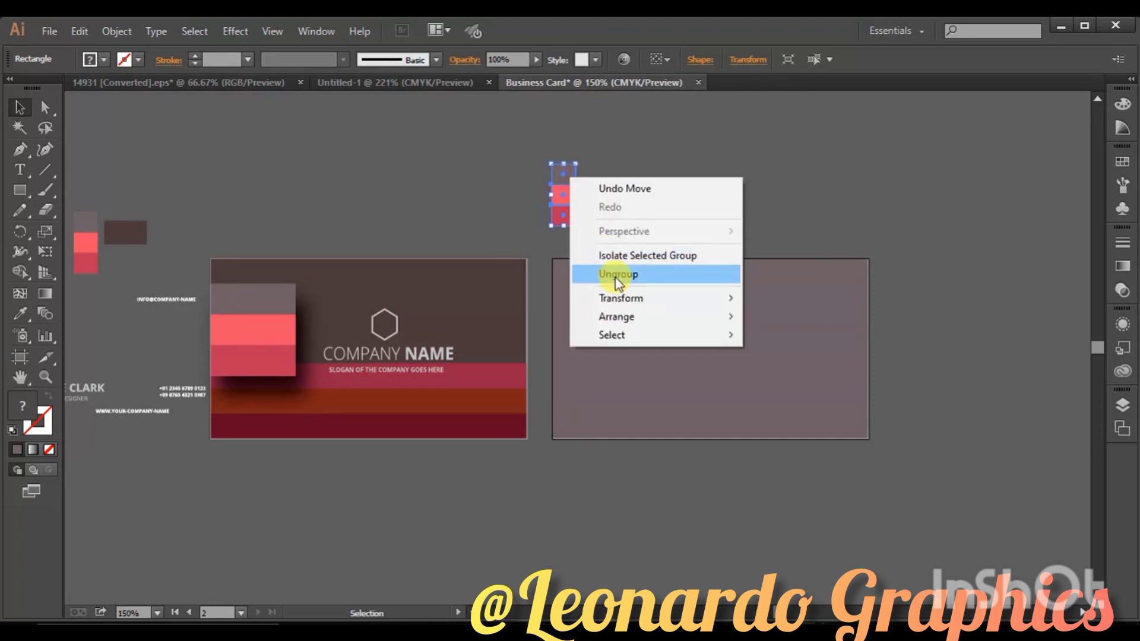
pyautogui.click(615, 274)
pyautogui.click(636, 215)
pyautogui.click(565, 167)
pyautogui.doubleClick(29, 408)
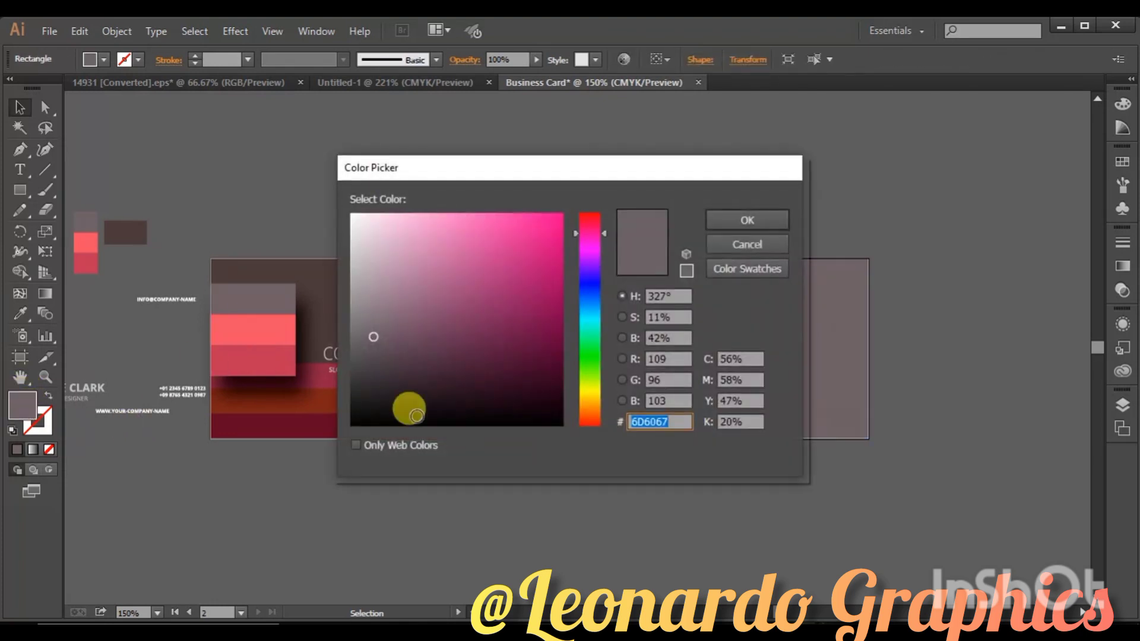
pyautogui.click(354, 374)
pyautogui.click(732, 223)
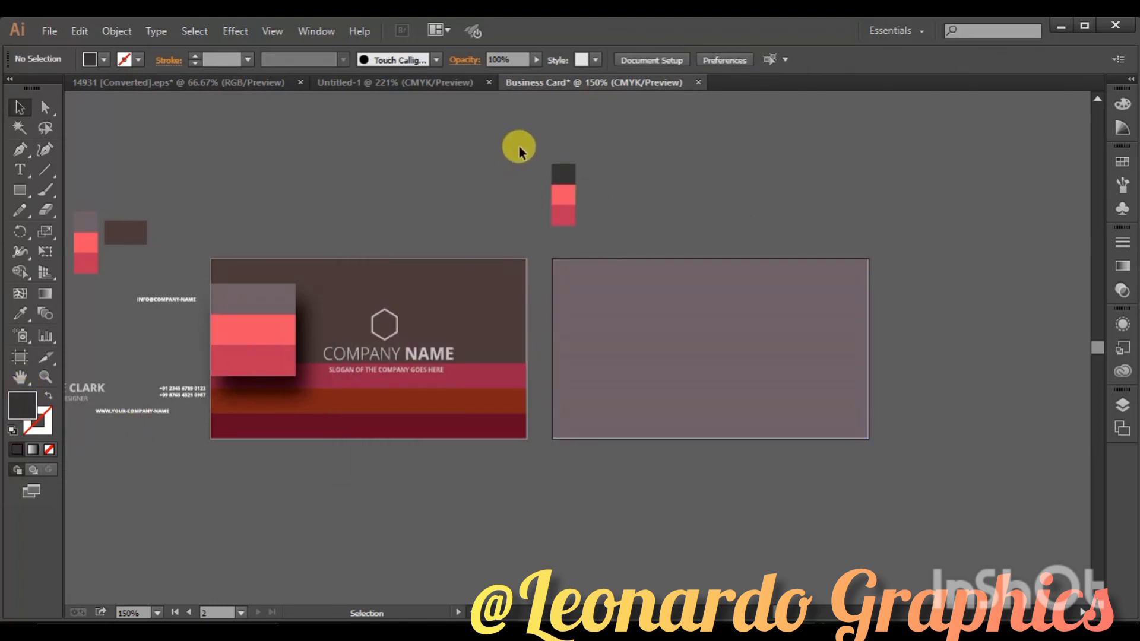
# Put the small stack on the back card and a front copy of the shadowed stack at bottom-right
pyautogui.moveTo(517, 145); pyautogui.dragTo(593, 235)
pyautogui.moveTo(564, 194); pyautogui.dragTo(722, 323)
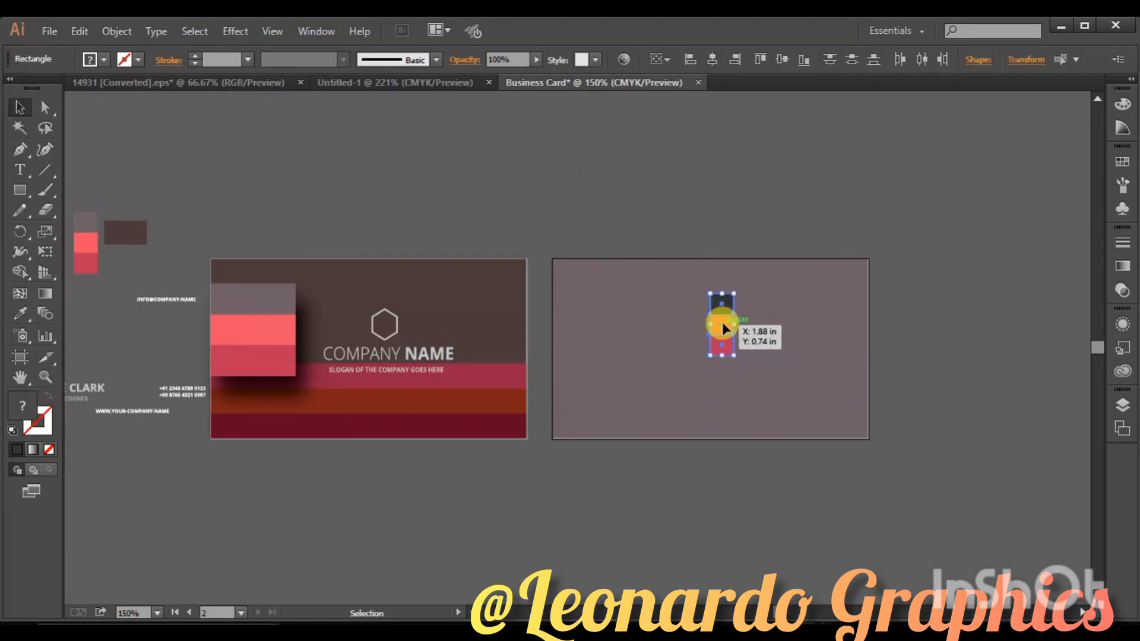
pyautogui.moveTo(262, 319)
pyautogui.mouseDown()
pyautogui.moveTo(789, 321)
pyautogui.moveTo(834, 380)
pyautogui.mouseUp()
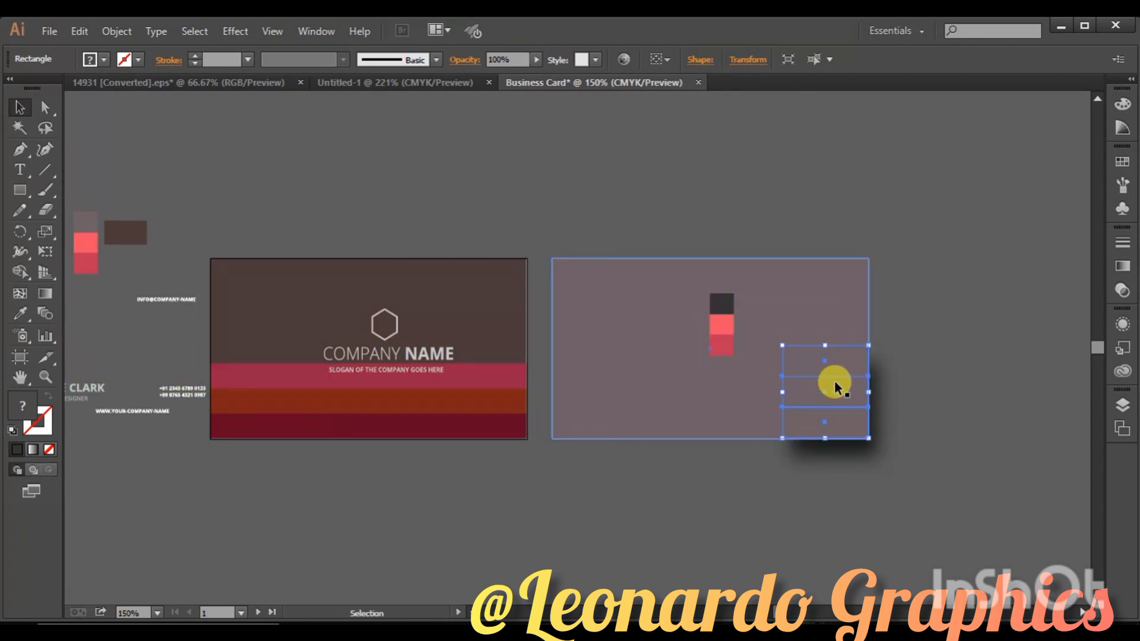
pyautogui.rightClick(835, 380)
pyautogui.moveTo(891, 521)
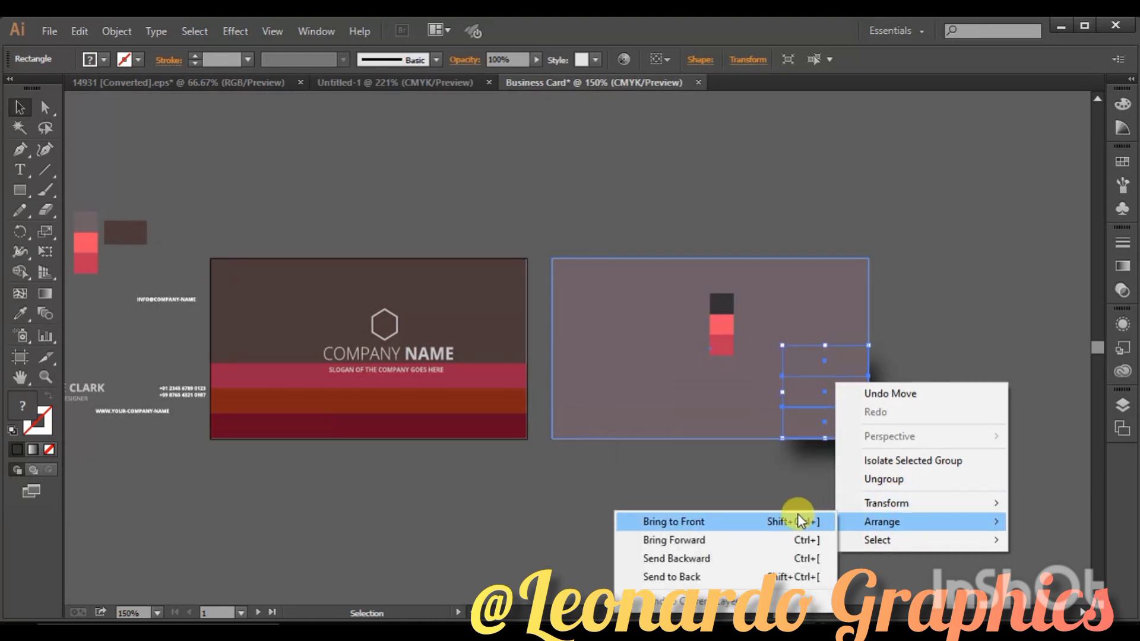
pyautogui.click(796, 513)
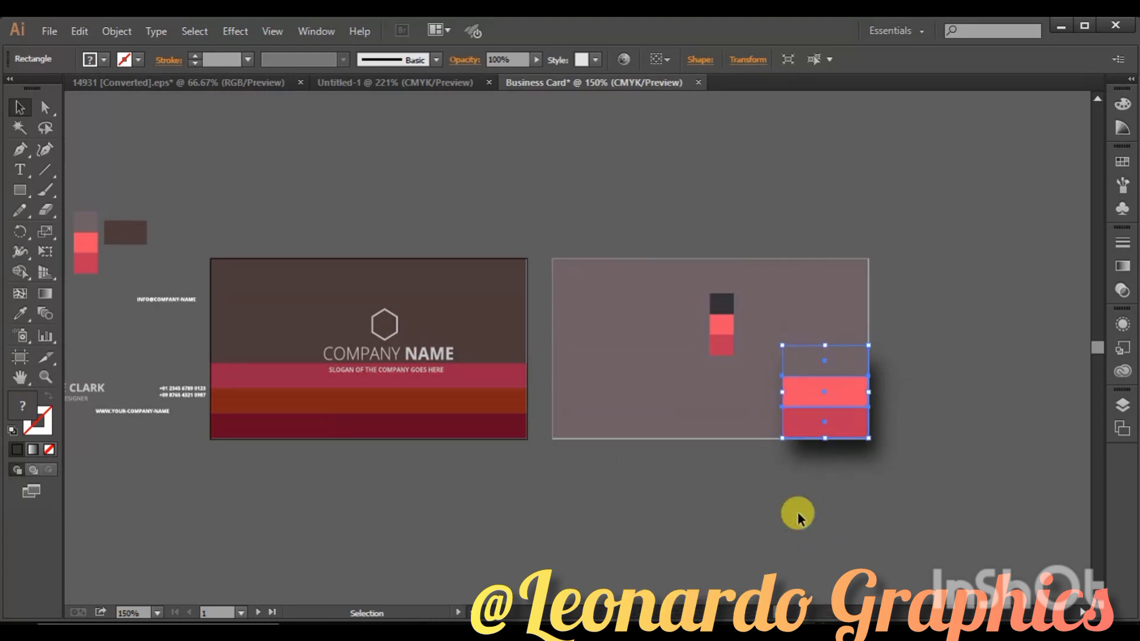
pyautogui.moveTo(825, 440); pyautogui.dragTo(830, 451)
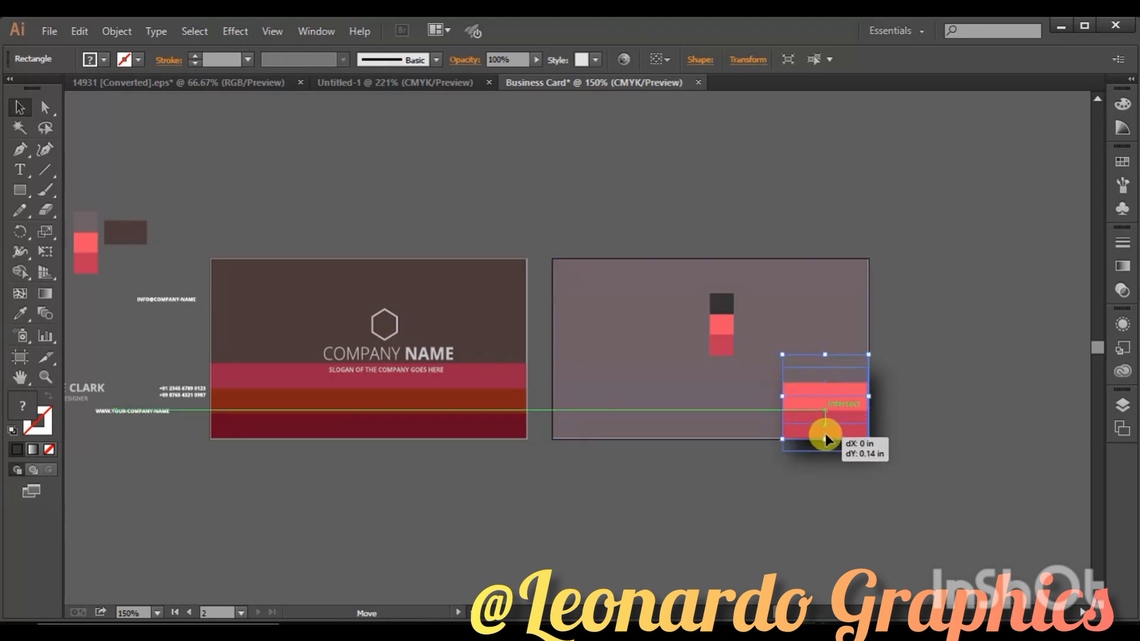
pyautogui.moveTo(827, 446); pyautogui.dragTo(826, 438)
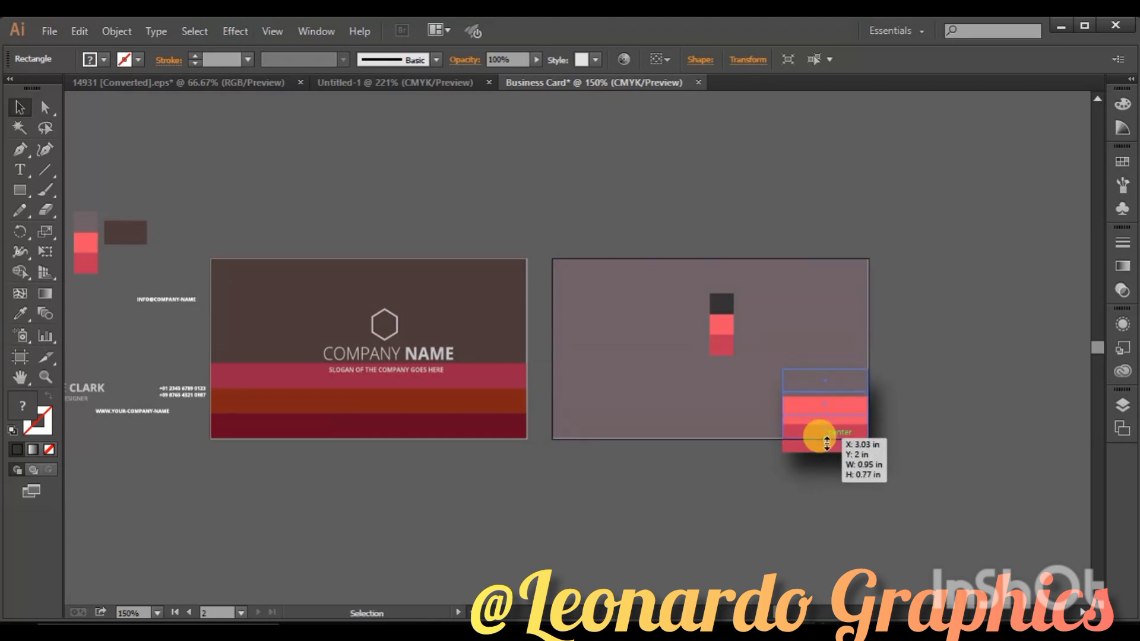
# Ungroup the bottom-right stack and give its top rectangle a darker mauve-grey fill
pyautogui.click(896, 367)
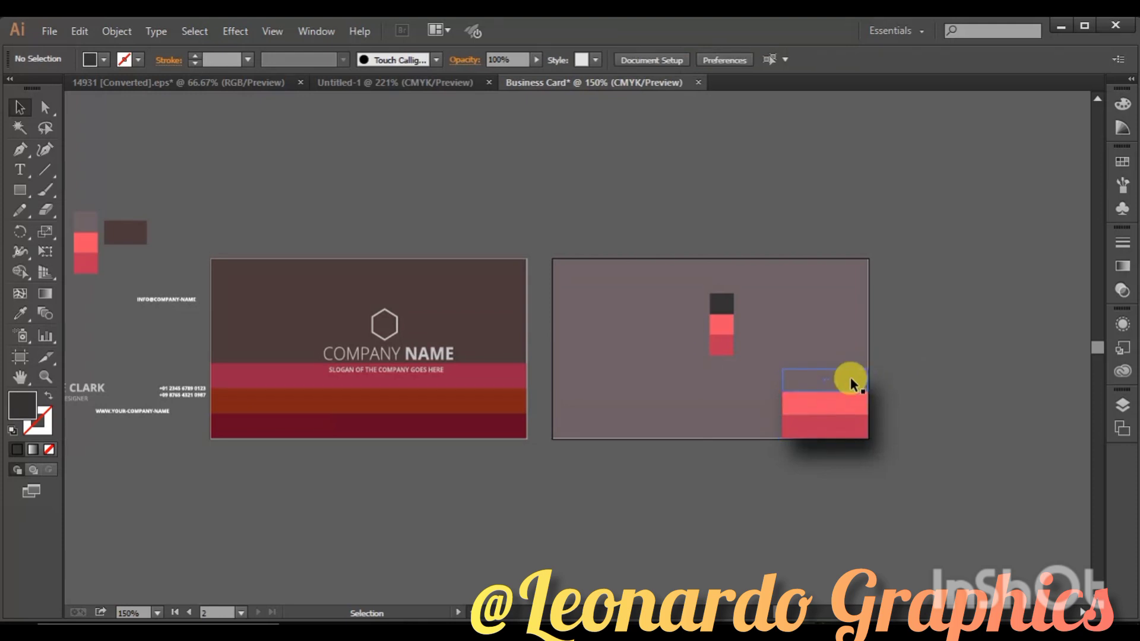
pyautogui.click(845, 377)
pyautogui.rightClick(846, 377)
pyautogui.click(897, 473)
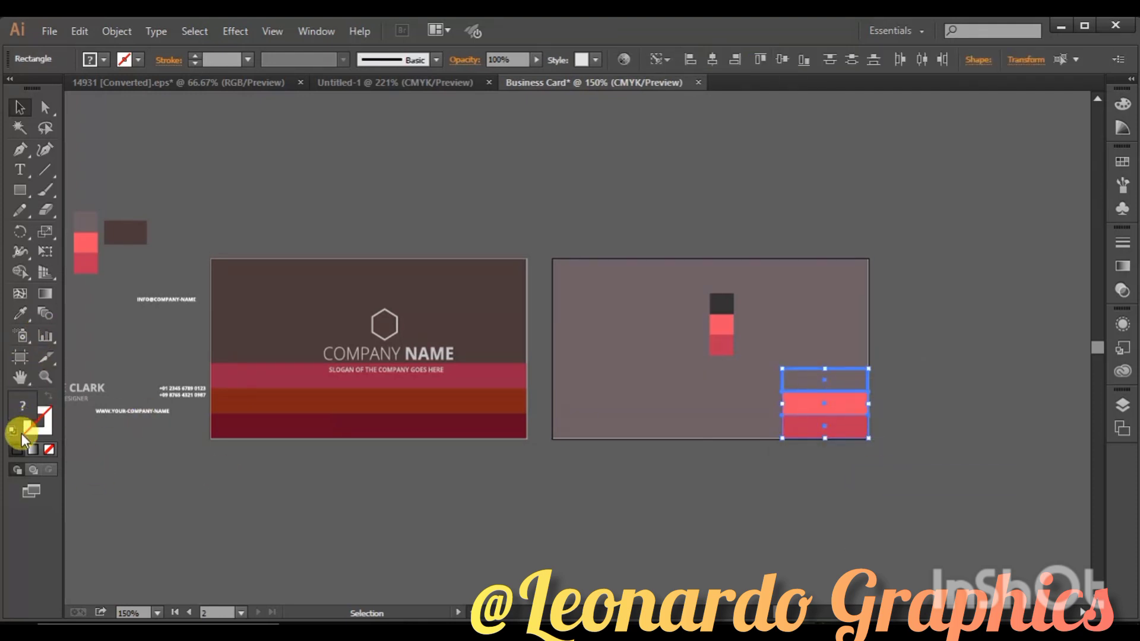
pyautogui.click(950, 393)
pyautogui.click(845, 379)
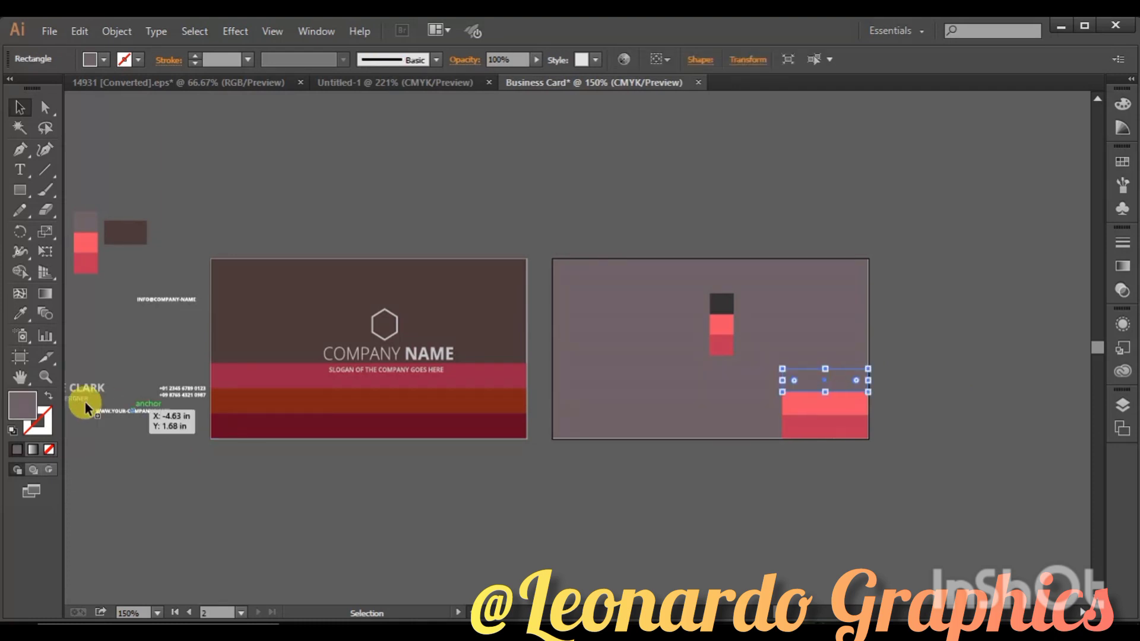
pyautogui.doubleClick(27, 401)
pyautogui.moveTo(402, 336)
pyautogui.mouseDown()
pyautogui.moveTo(396, 326)
pyautogui.moveTo(382, 347)
pyautogui.mouseUp()
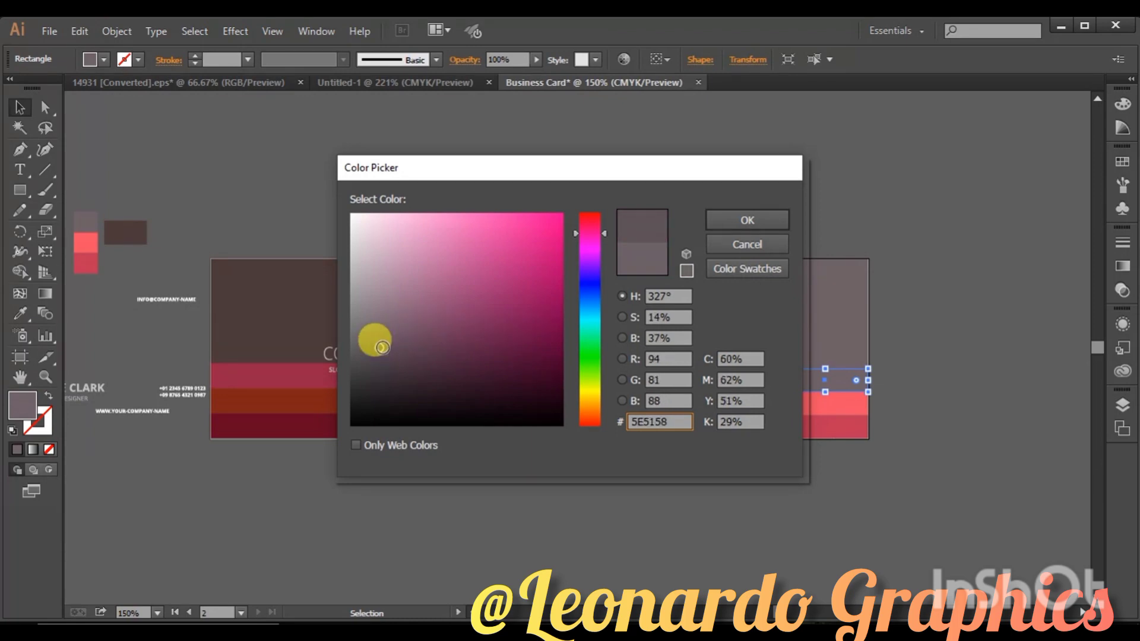
pyautogui.click(736, 219)
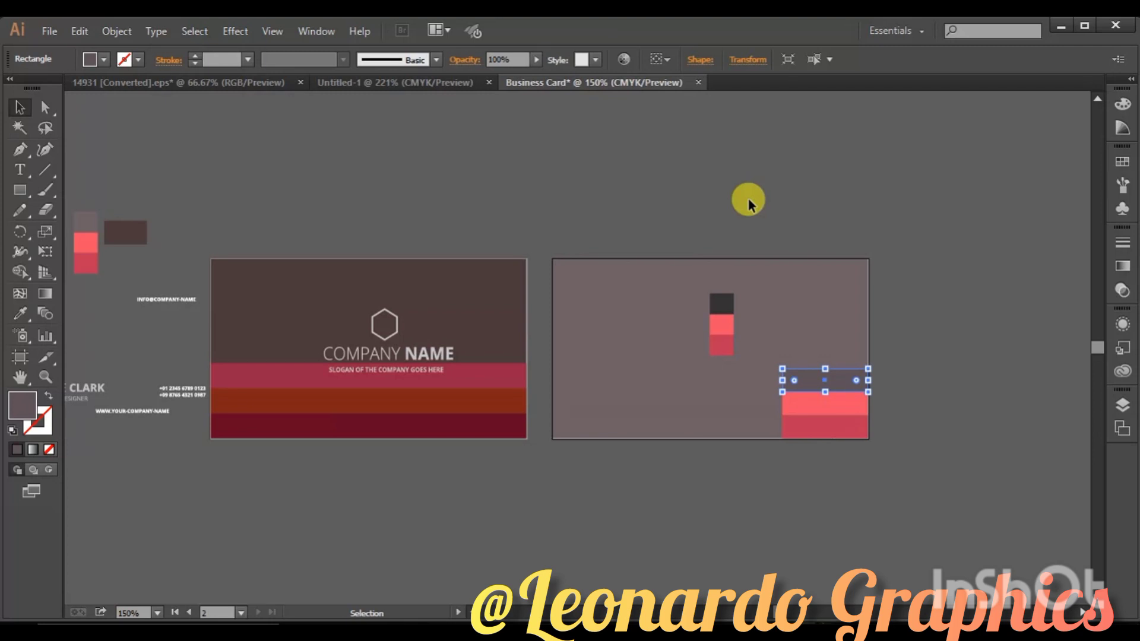
# Duplicate the three-rectangle stripe stack toward the back card's centre and enlarge the copy
pyautogui.click(852, 406)
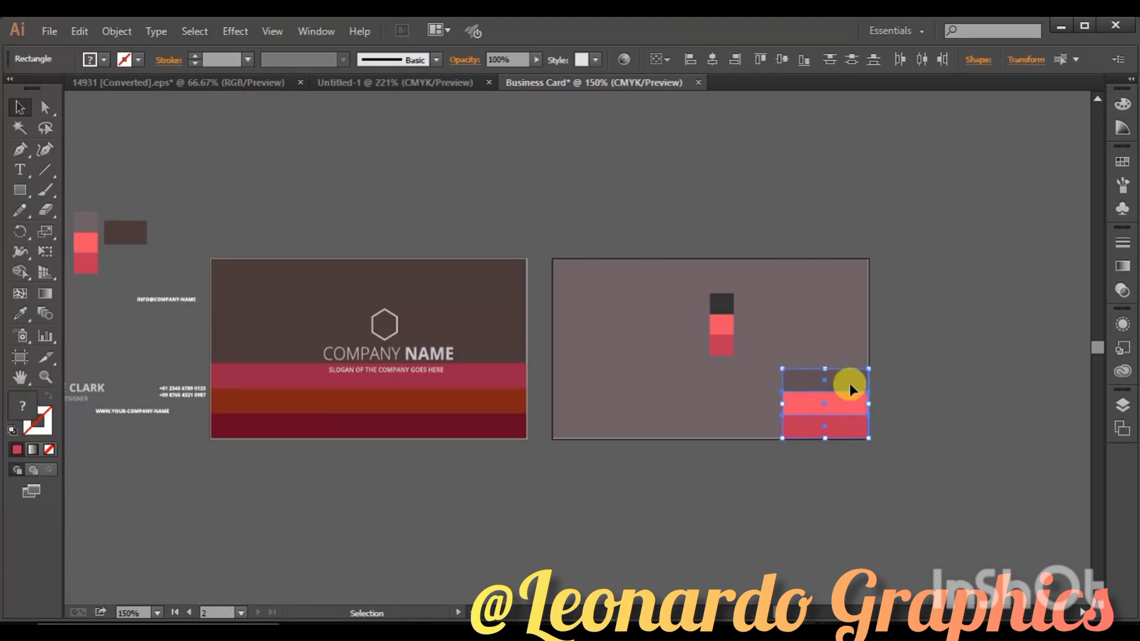
pyautogui.moveTo(850, 388)
pyautogui.mouseDown()
pyautogui.moveTo(933, 221)
pyautogui.moveTo(805, 350)
pyautogui.mouseUp()
pyautogui.moveTo(836, 313); pyautogui.dragTo(848, 301)
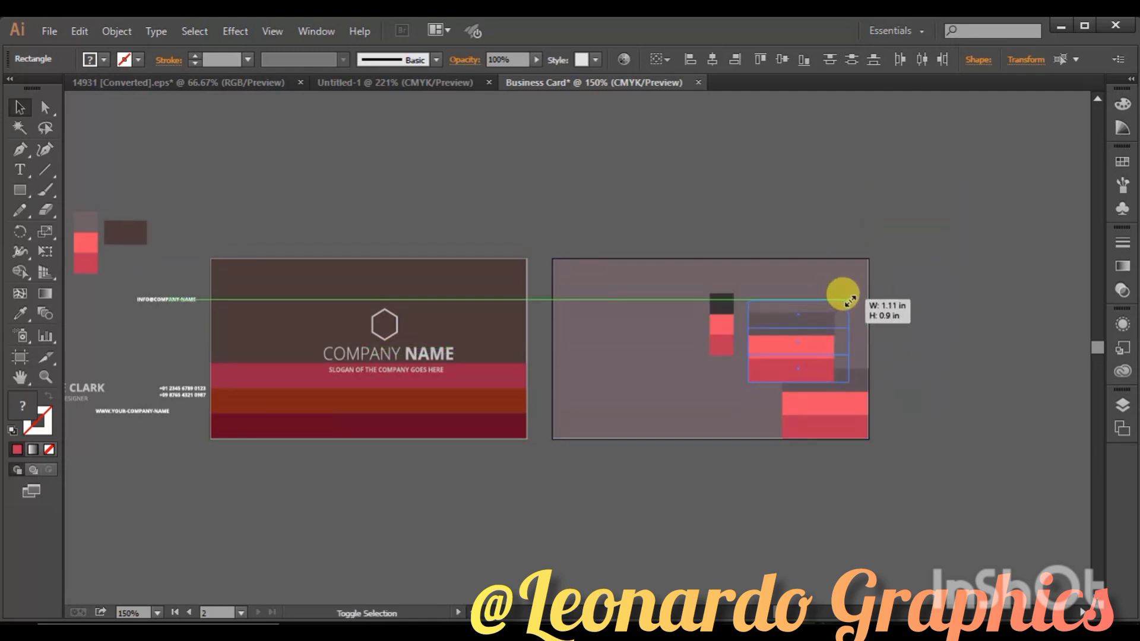
# Stretch the small-square column to the stripe block's height, then move the name text onto the back card
pyautogui.click(725, 339)
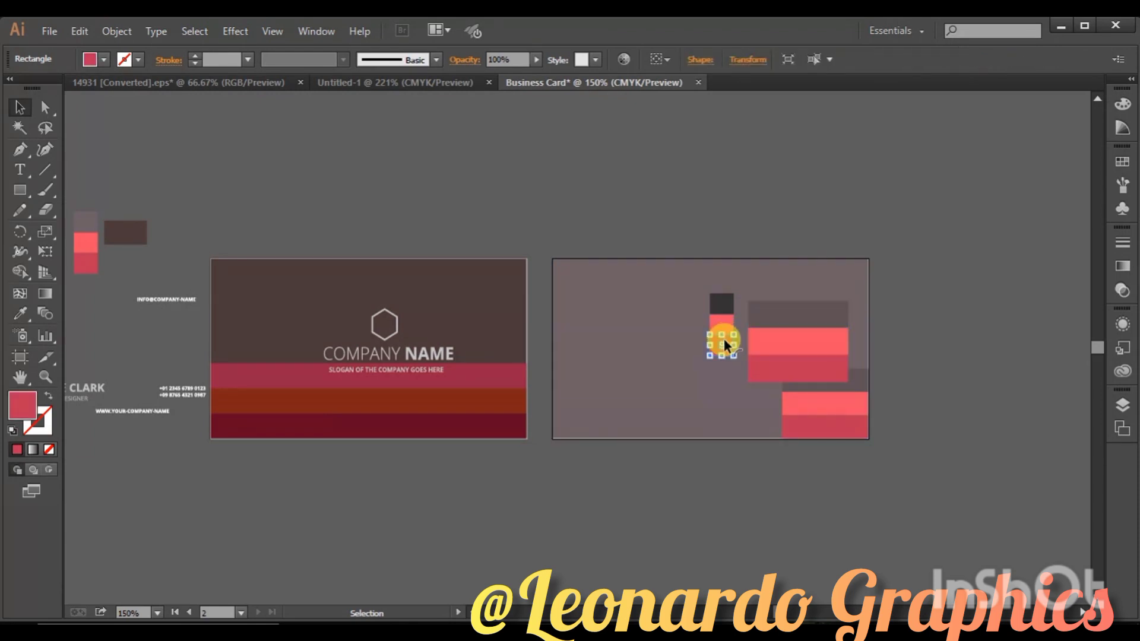
pyautogui.keyDown('shift'); pyautogui.click(719, 323); pyautogui.keyUp('shift')
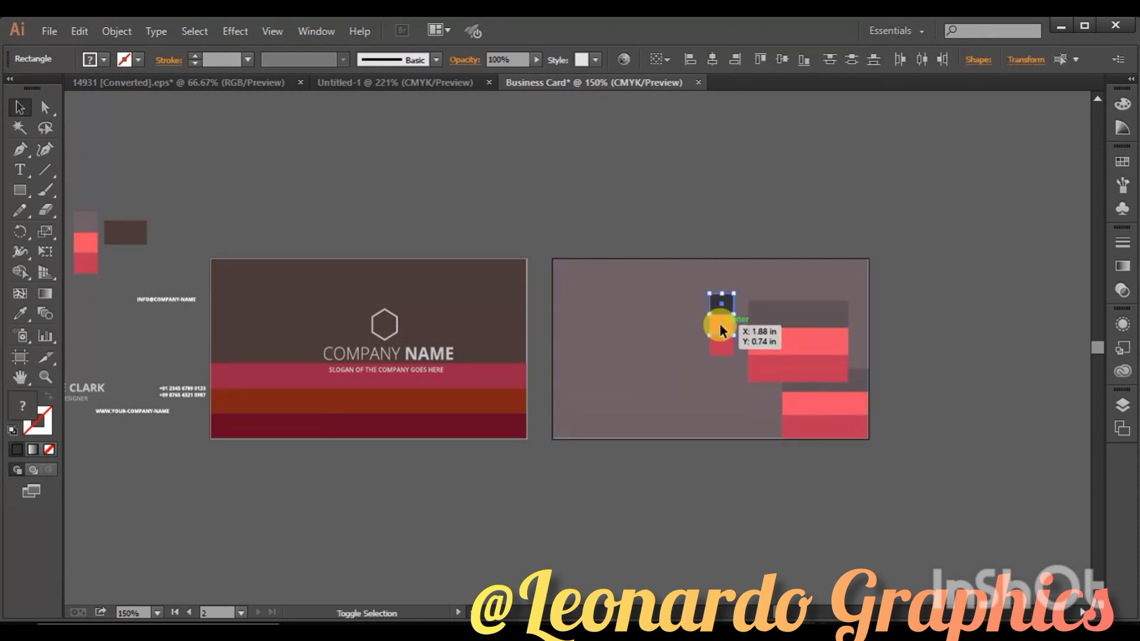
pyautogui.click(612, 469)
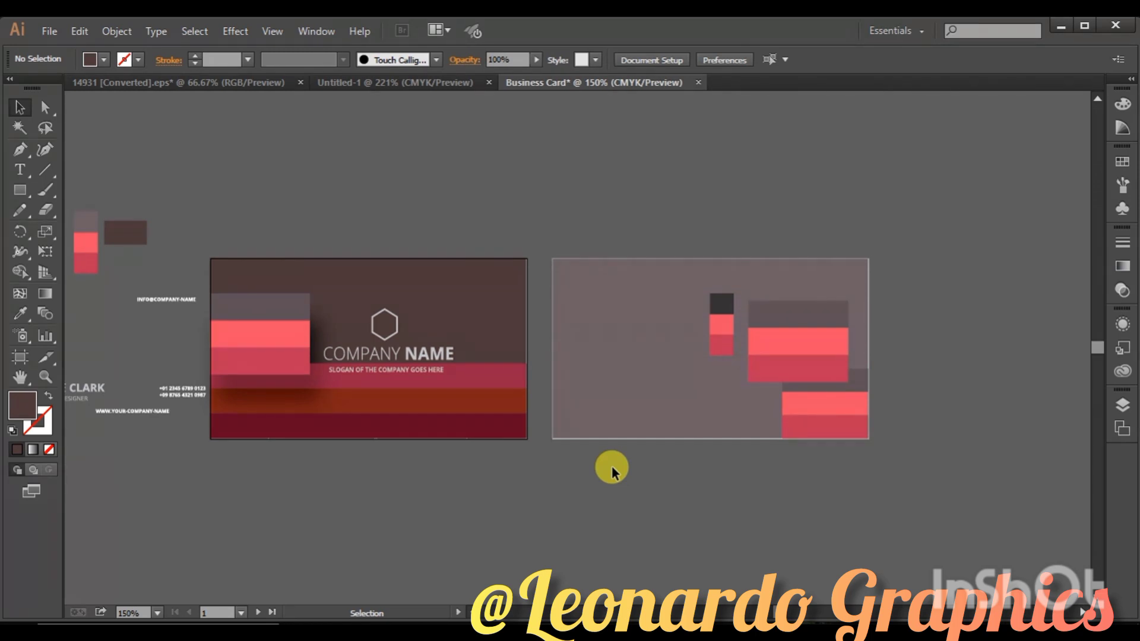
pyautogui.click(718, 340)
pyautogui.hotkey('ctrl', '=')
pyautogui.moveTo(782, 393); pyautogui.dragTo(789, 401)
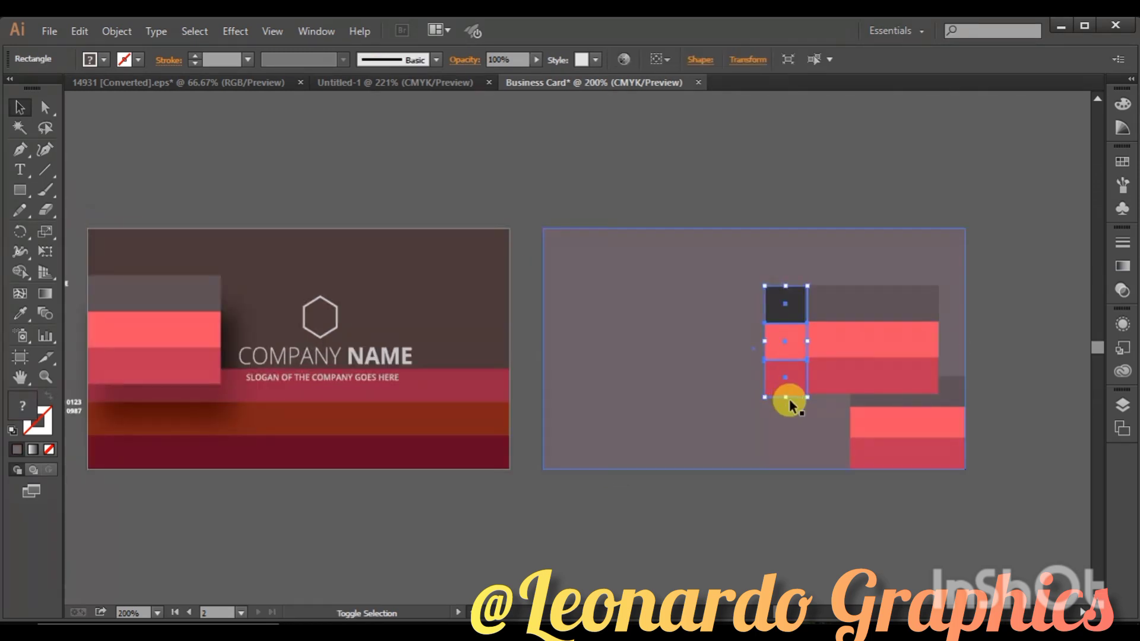
pyautogui.click(786, 422)
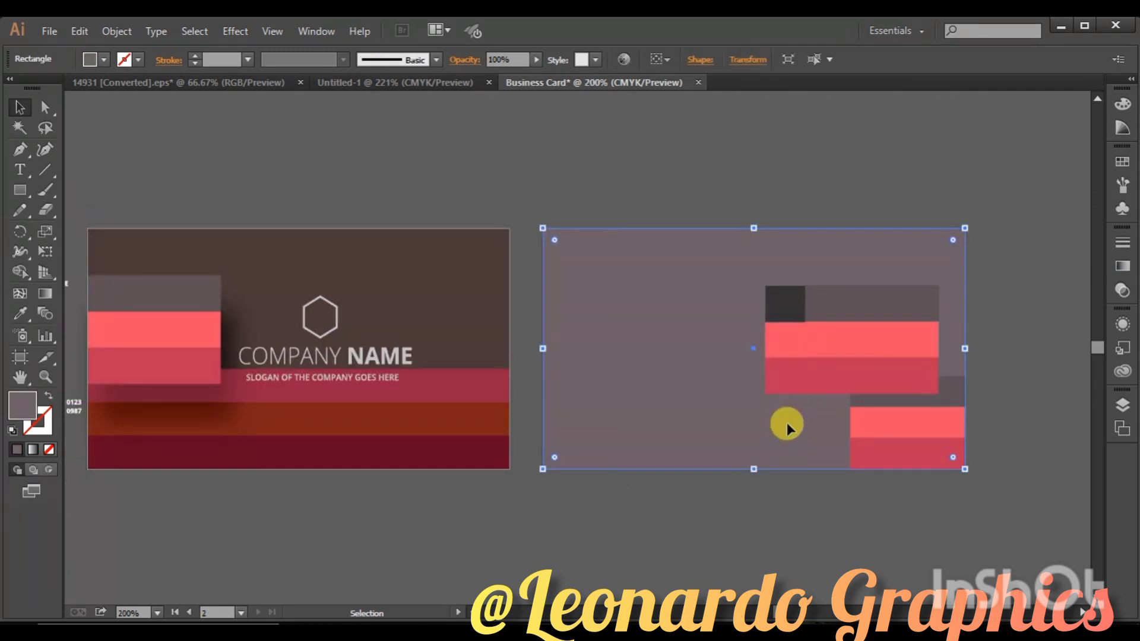
pyautogui.hotkey('ctrl', '-')
pyautogui.moveTo(72, 387)
pyautogui.mouseDown()
pyautogui.moveTo(178, 366)
pyautogui.moveTo(631, 341)
pyautogui.mouseUp()
# Bring the name and GRAPHIC DESIGNER title text in front of the back card
pyautogui.rightClick(631, 342)
pyautogui.moveTo(679, 482)
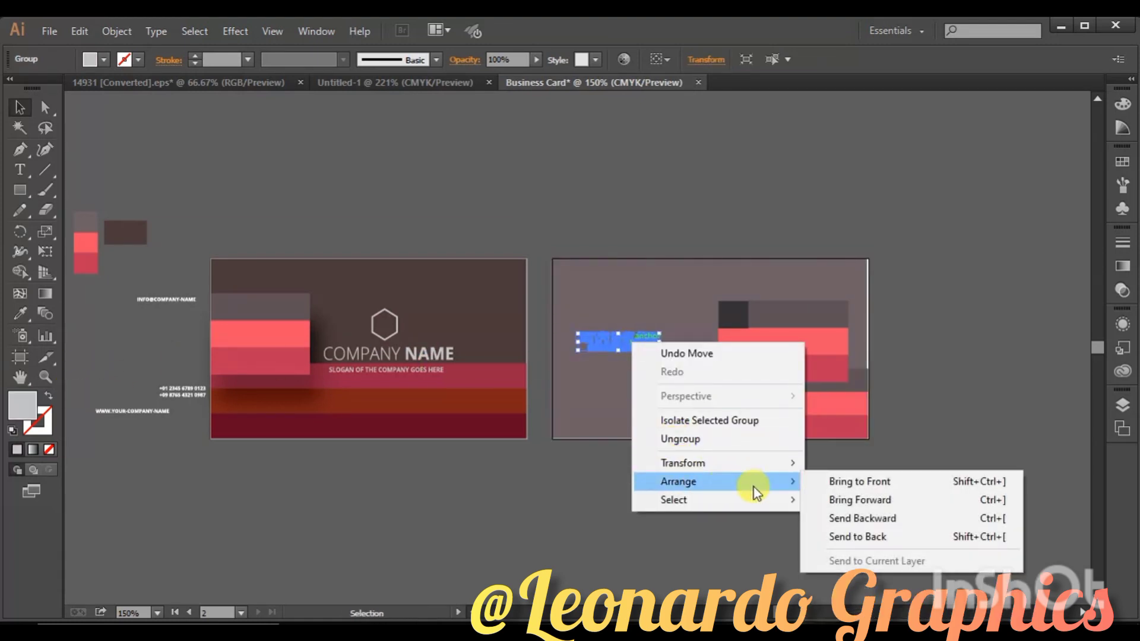
pyautogui.click(859, 482)
pyautogui.click(669, 504)
pyautogui.click(623, 337)
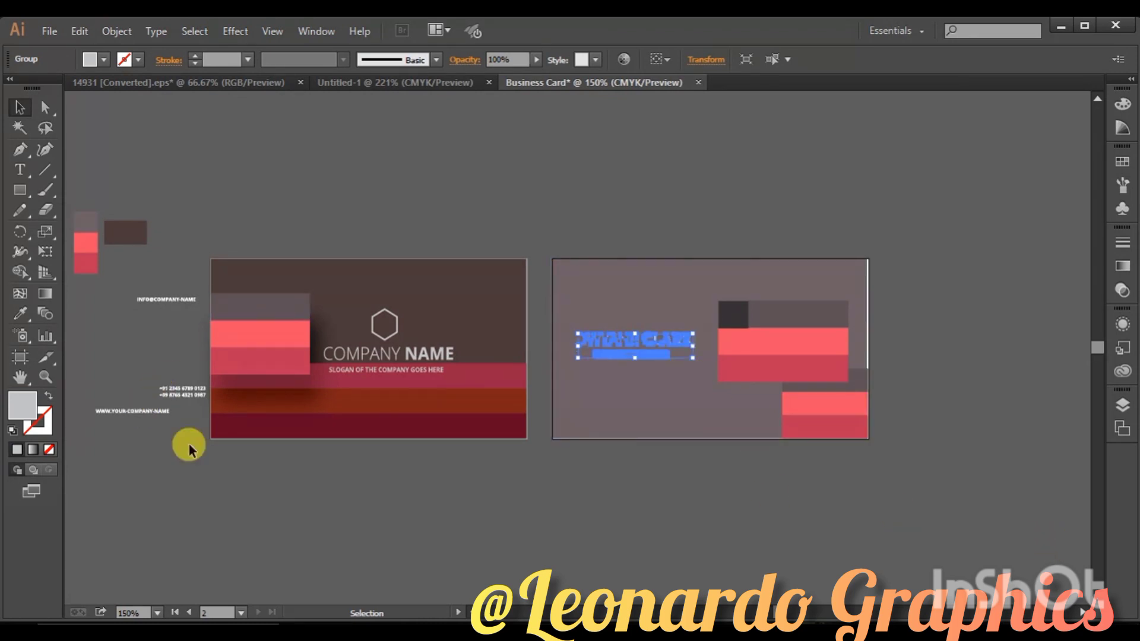
# Place the mail, phone and globe icons on the squares, in front, nudging the globe lower
pyautogui.hscroll(-2, 186, 445)
pyautogui.hscroll(-2, 186, 445)
pyautogui.moveTo(86, 266)
pyautogui.mouseDown()
pyautogui.moveTo(119, 332)
pyautogui.moveTo(817, 366)
pyautogui.mouseUp()
pyautogui.rightClick(815, 367)
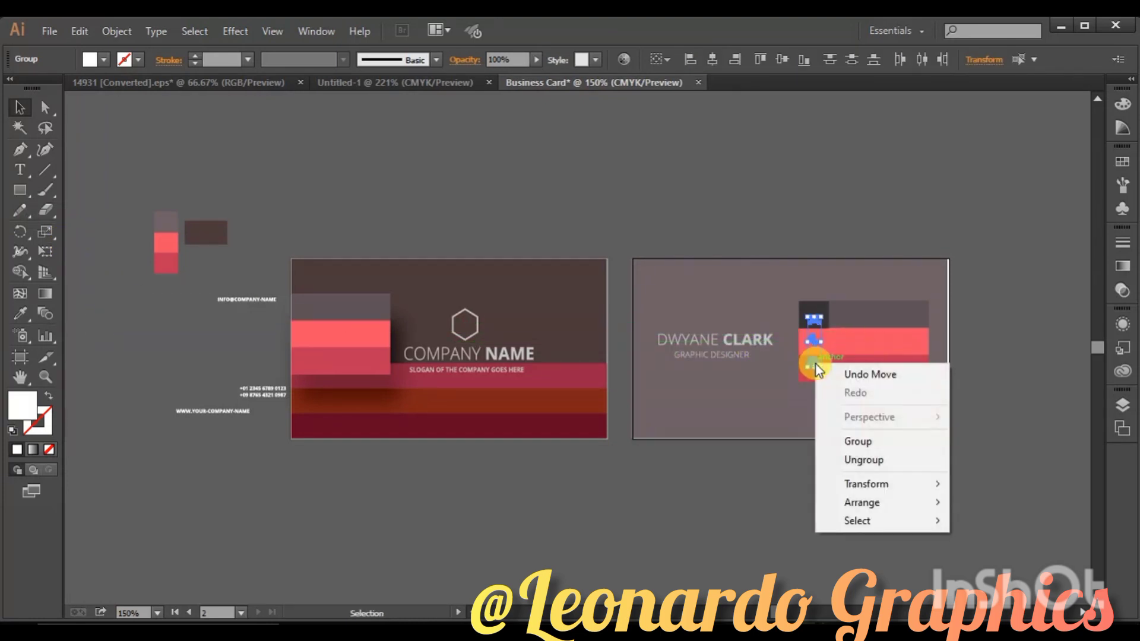
pyautogui.click(763, 504)
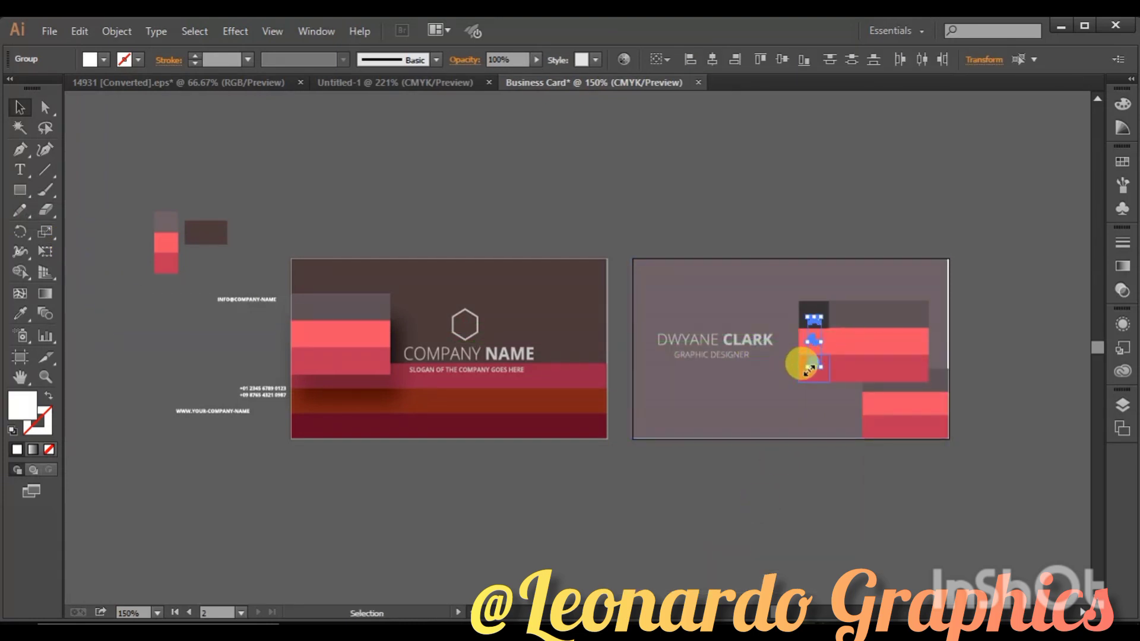
pyautogui.moveTo(801, 364); pyautogui.dragTo(802, 375)
# Resize the three icons together and centre them in their dark squares
pyautogui.click(817, 484)
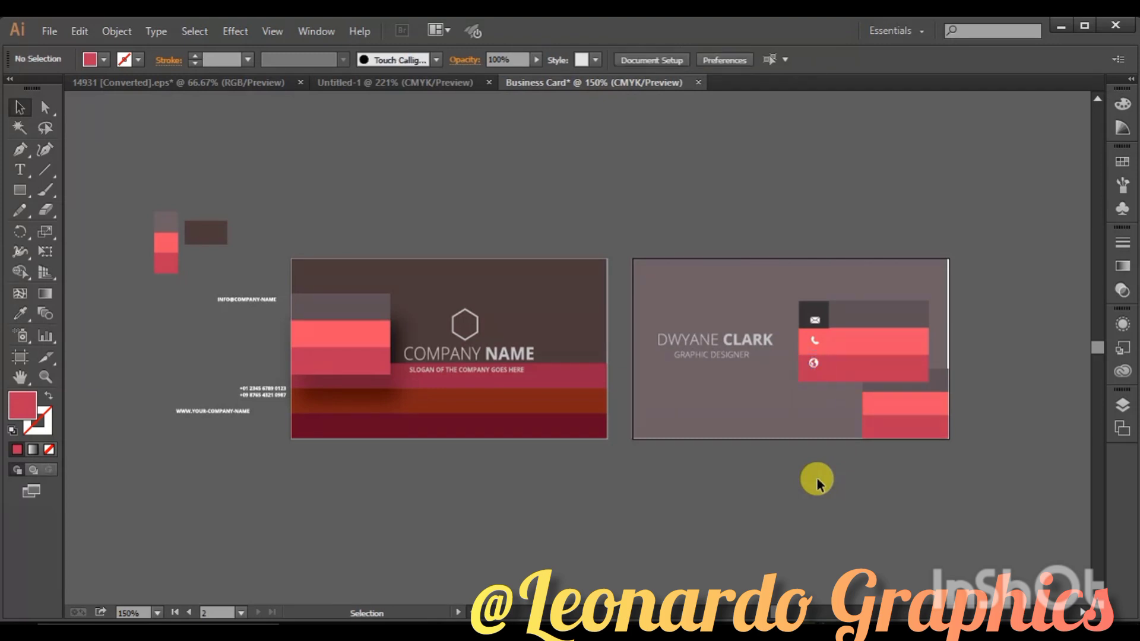
pyautogui.hotkey('ctrl', '+')
pyautogui.click(891, 308)
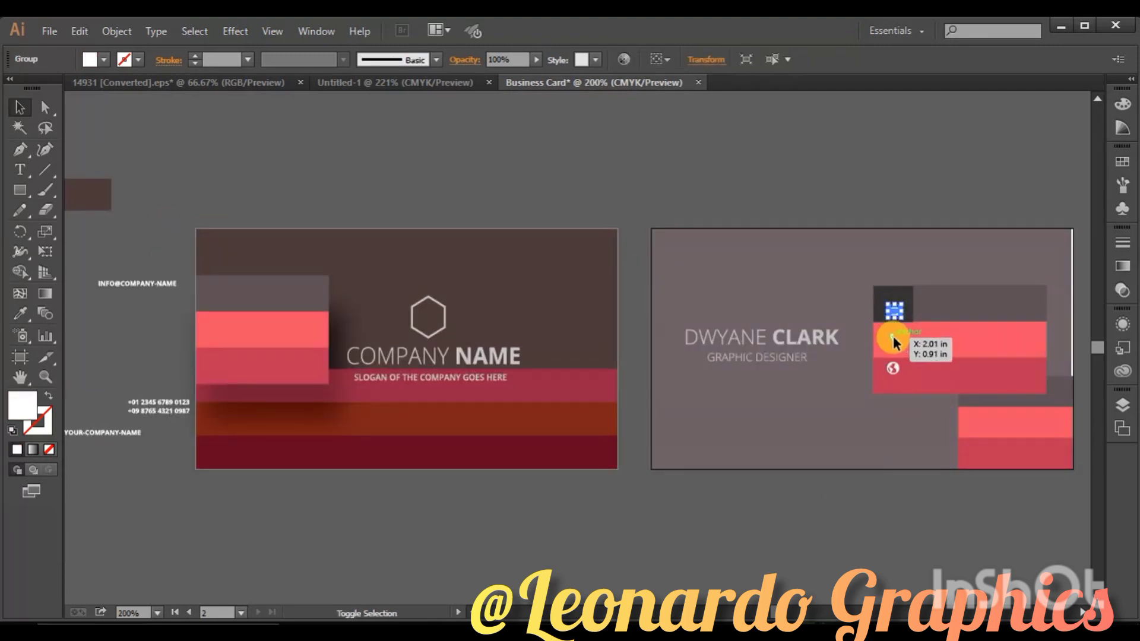
pyautogui.keyDown('shift'); pyautogui.click(893, 336); pyautogui.keyUp('shift')
pyautogui.keyDown('shift'); pyautogui.click(892, 369); pyautogui.keyUp('shift')
pyautogui.moveTo(901, 377); pyautogui.dragTo(882, 387)
pyautogui.moveTo(892, 311); pyautogui.dragTo(892, 299)
pyautogui.click(879, 451)
pyautogui.click(890, 541)
pyautogui.click(910, 544)
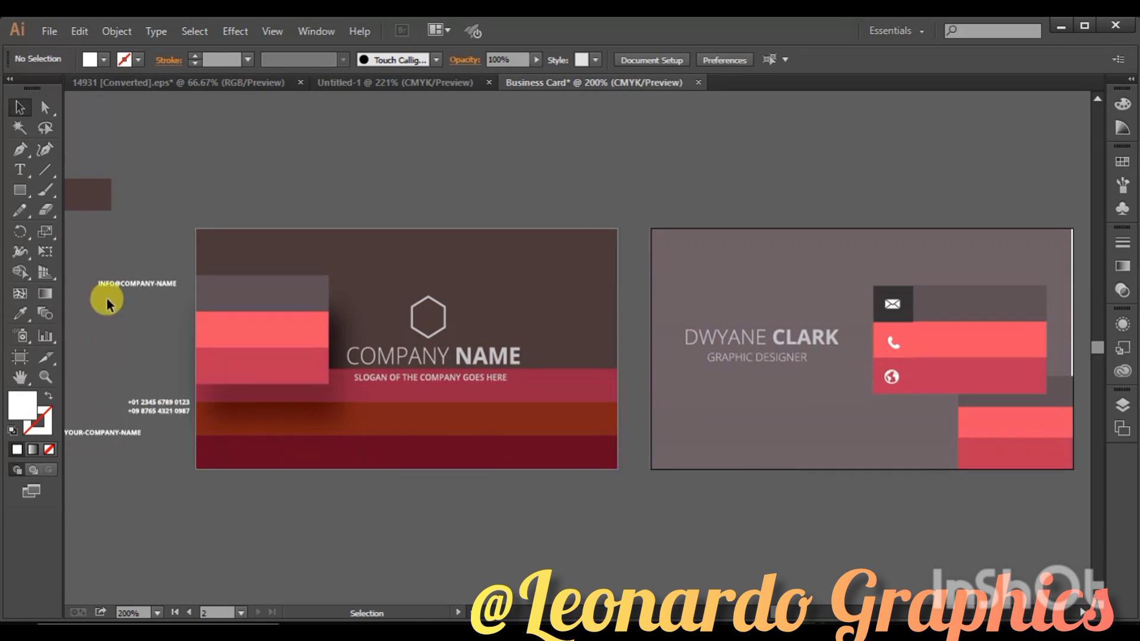
# Place the email text and phone numbers beside their icons, brought to the front
pyautogui.moveTo(109, 304); pyautogui.dragTo(952, 376)
pyautogui.rightClick(953, 377)
pyautogui.moveTo(1033, 515)
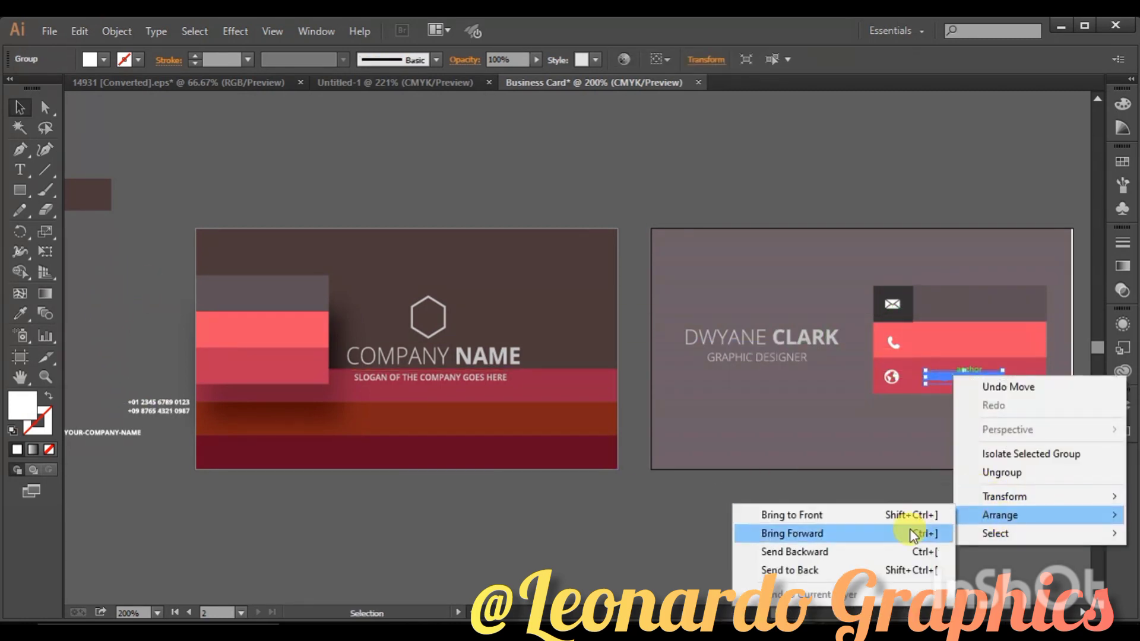
pyautogui.click(912, 533)
pyautogui.moveTo(170, 408); pyautogui.dragTo(961, 349)
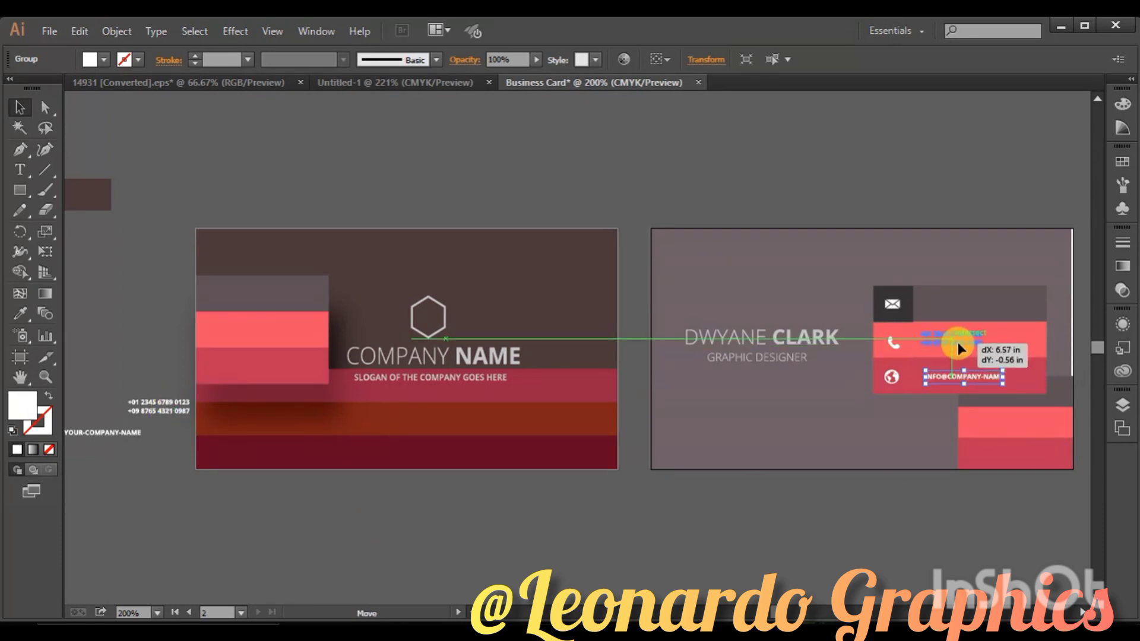
pyautogui.moveTo(960, 349); pyautogui.dragTo(971, 344)
pyautogui.rightClick(969, 348)
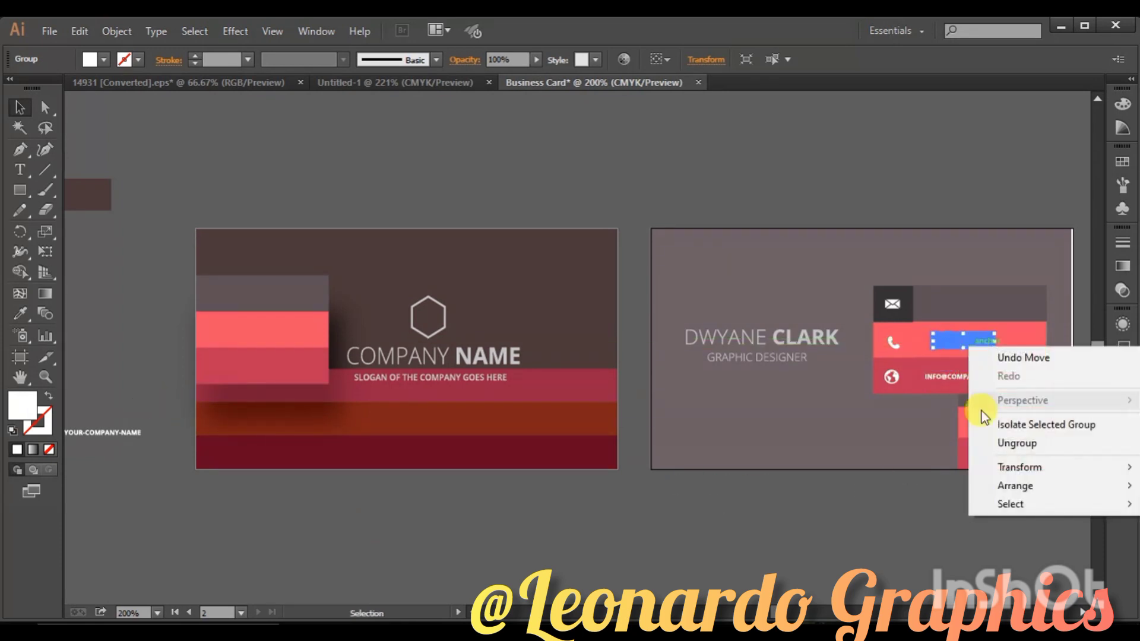
pyautogui.moveTo(1015, 486)
pyautogui.click(933, 484)
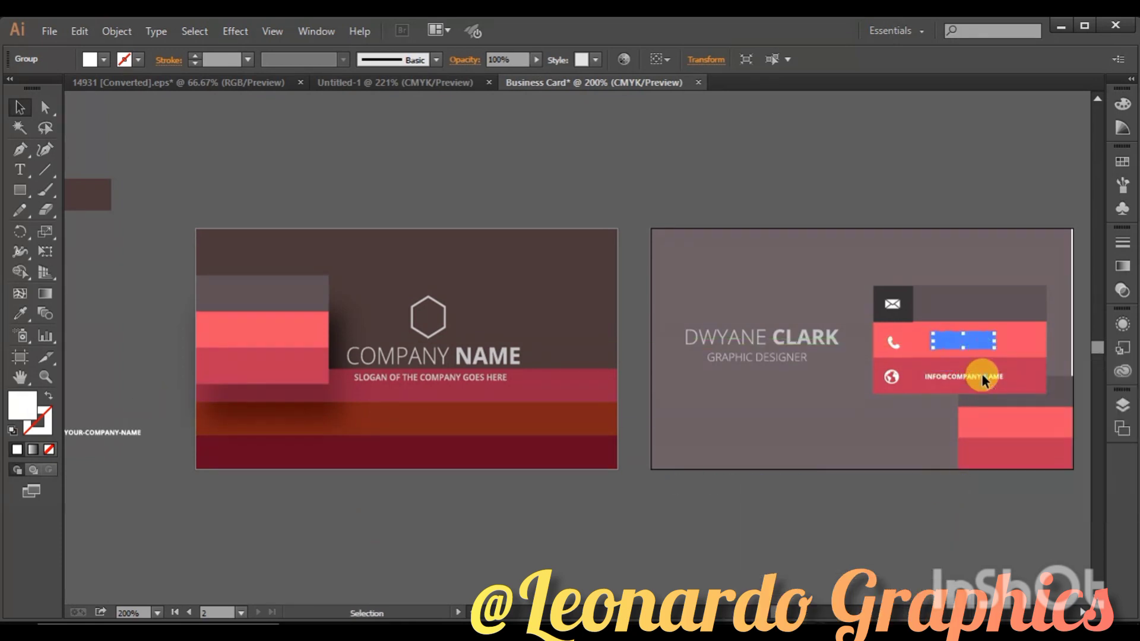
pyautogui.click(288, 540)
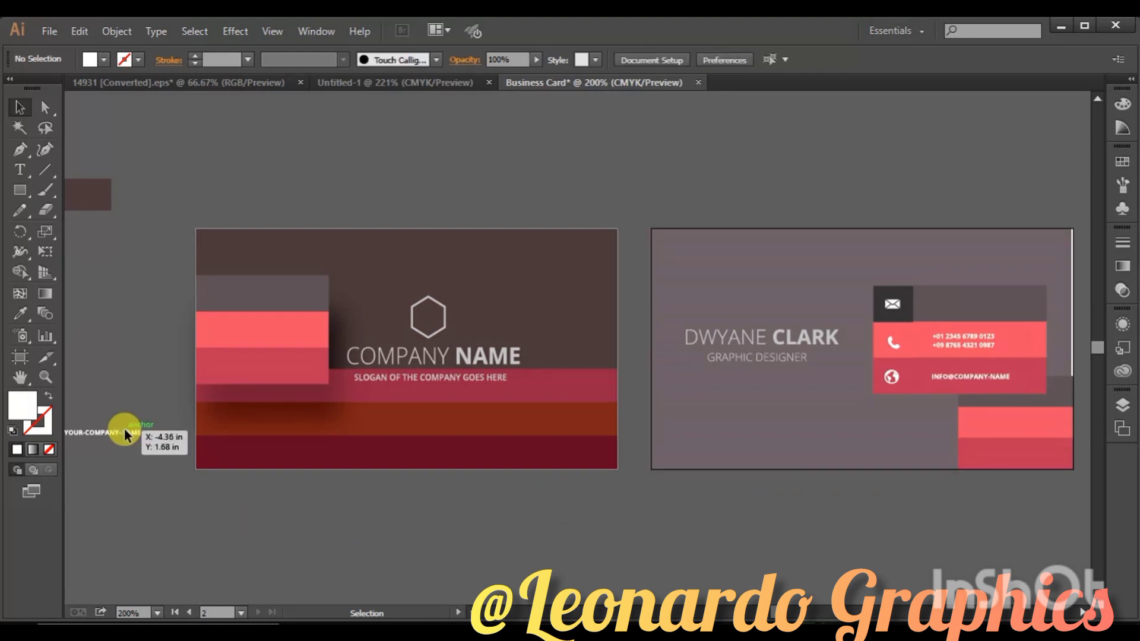
# Put the website address in the top row, above the dark band
pyautogui.moveTo(119, 432); pyautogui.dragTo(1003, 301)
pyautogui.rightClick(1003, 300)
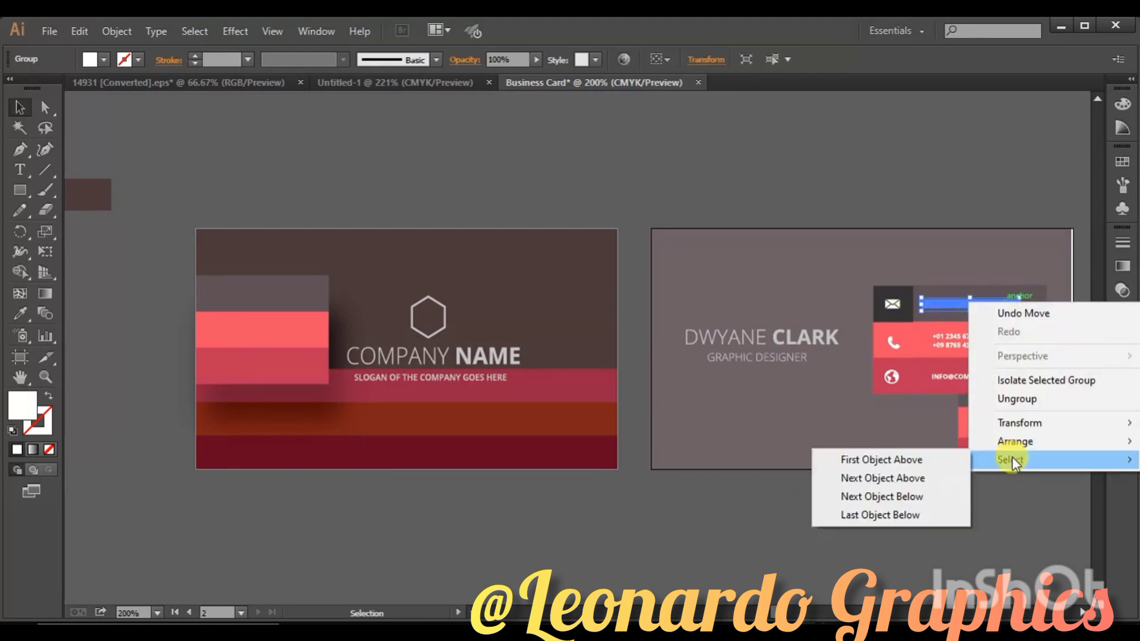
pyautogui.click(936, 436)
pyautogui.click(931, 537)
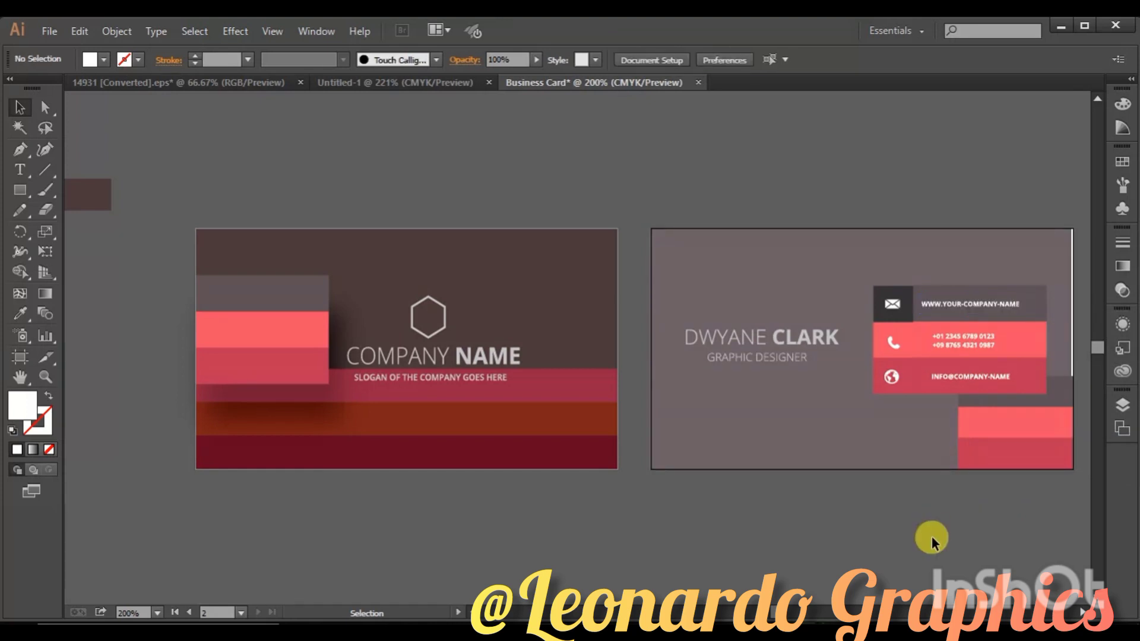
pyautogui.hotkey('ctrl', '-')
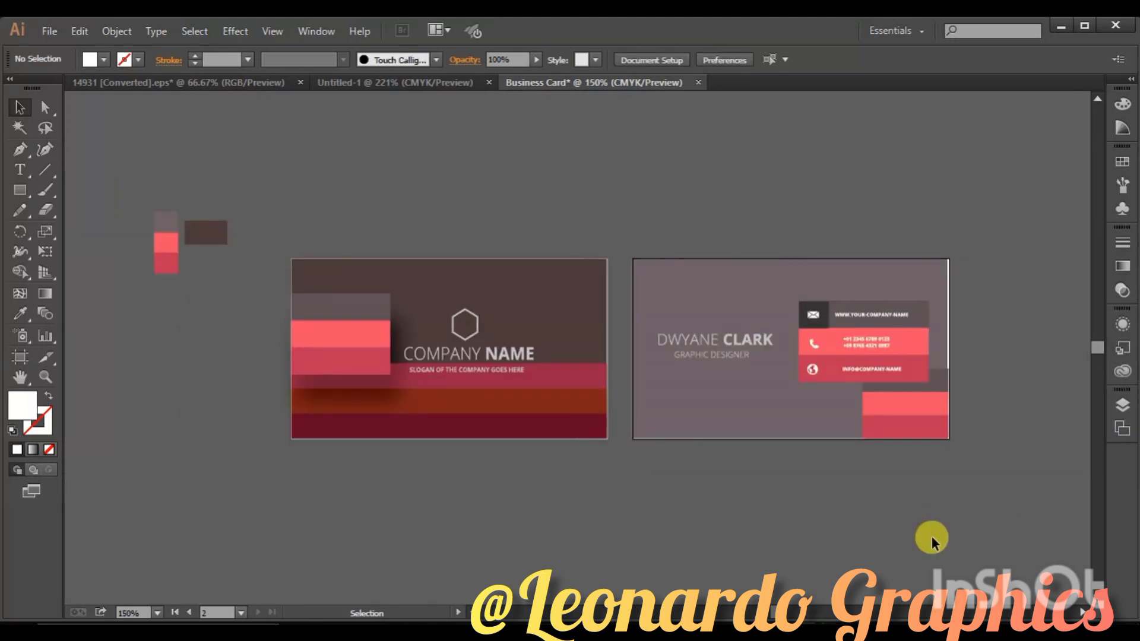
# Select the web, phone and email contact rows and group them into one object
pyautogui.click(932, 319)
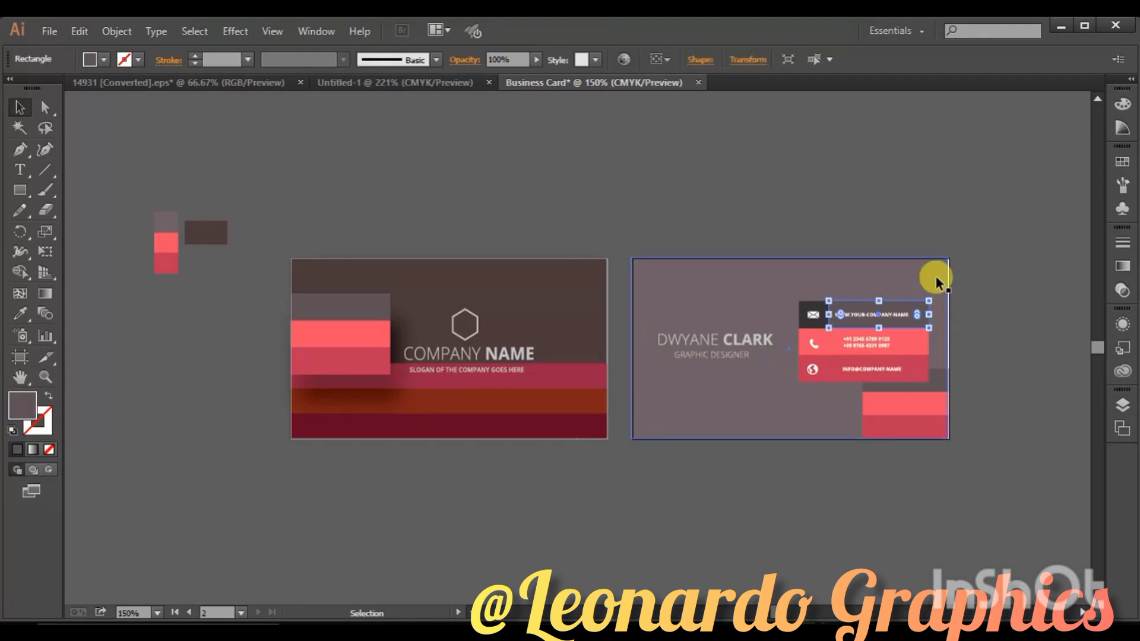
pyautogui.click(935, 276)
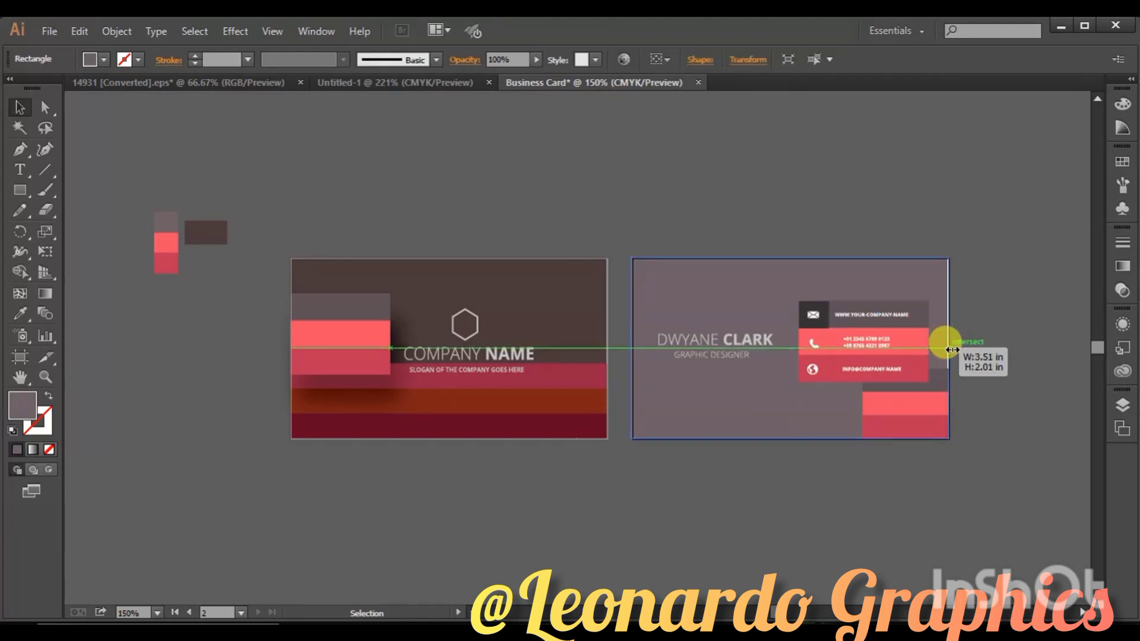
pyautogui.click(979, 348)
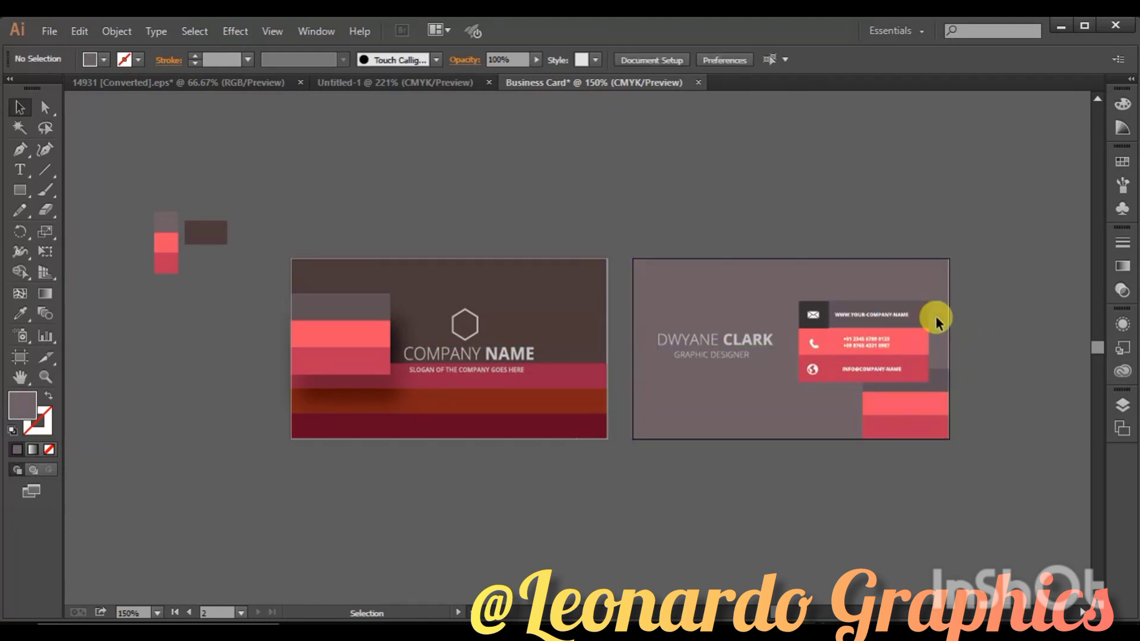
pyautogui.click(910, 319)
pyautogui.keyDown('shift'); pyautogui.click(912, 341); pyautogui.keyUp('shift')
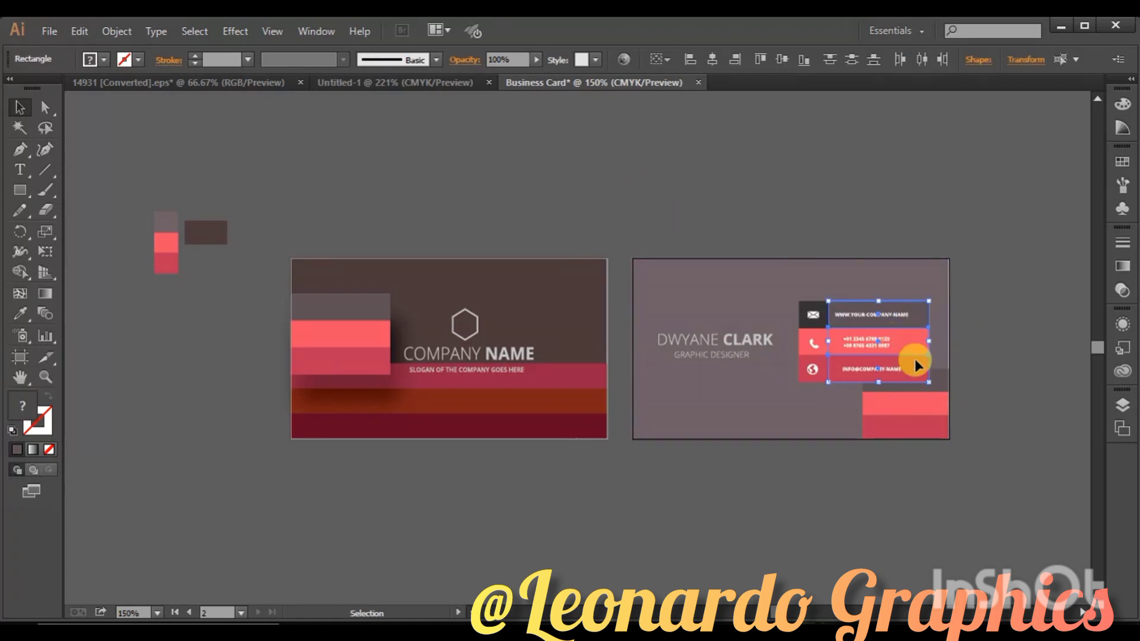
pyautogui.rightClick(910, 366)
pyautogui.click(944, 444)
pyautogui.click(990, 368)
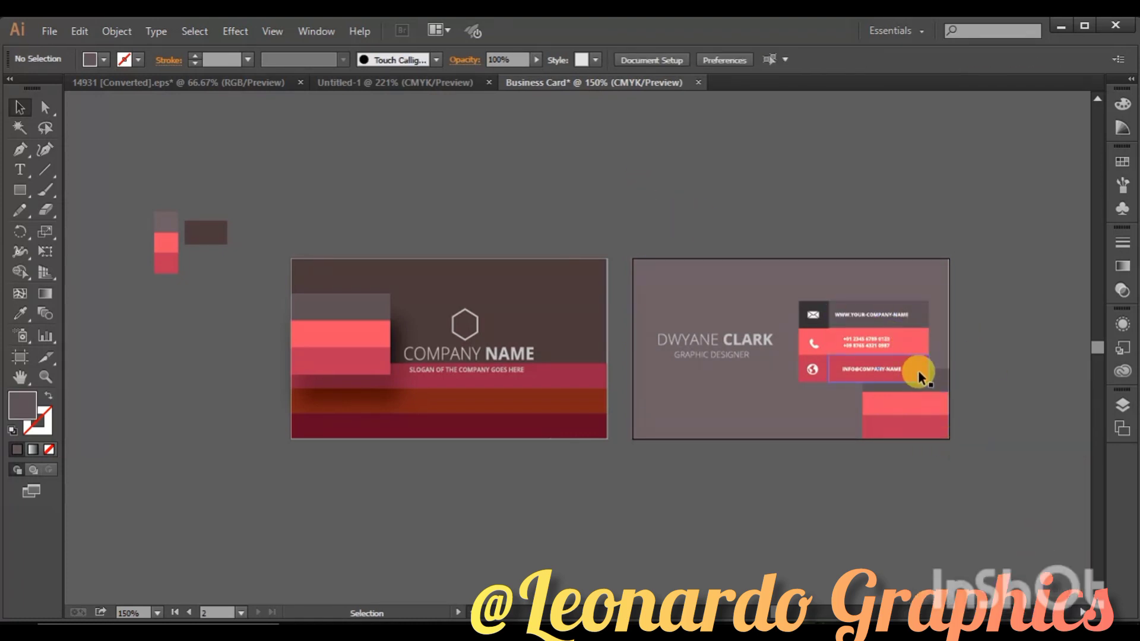
pyautogui.click(917, 370)
pyautogui.click(249, 29)
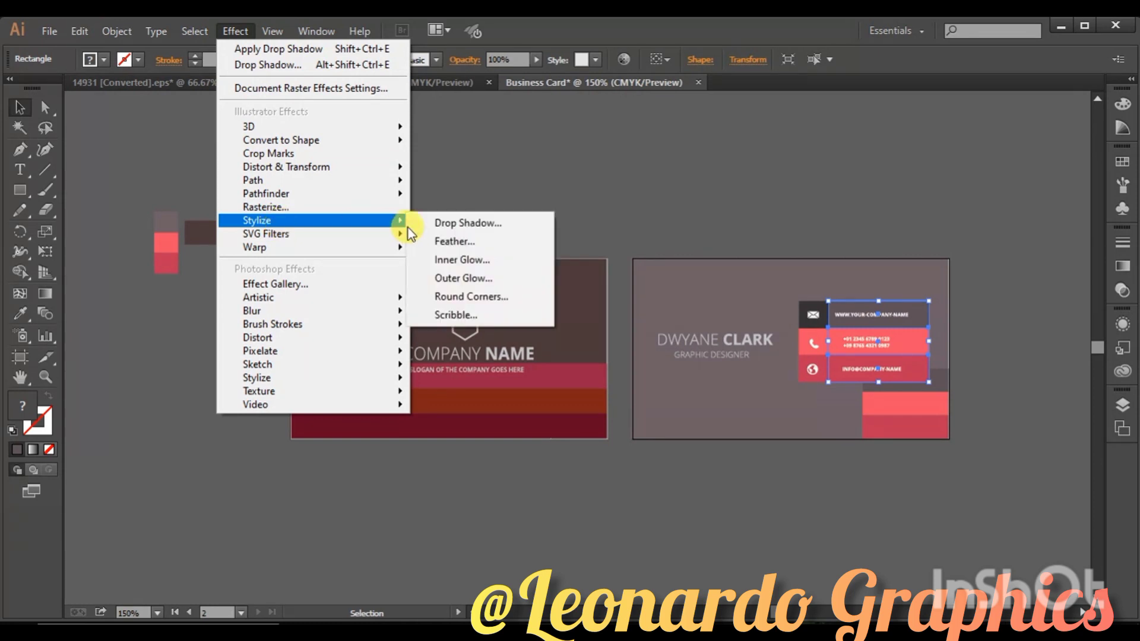
# Give the contact group an Overlay drop shadow: 80% opacity, X 0.1 in, Y 0.3 in, blur 0.1 in
pyautogui.click(450, 224)
pyautogui.moveTo(767, 137); pyautogui.dragTo(550, 87)
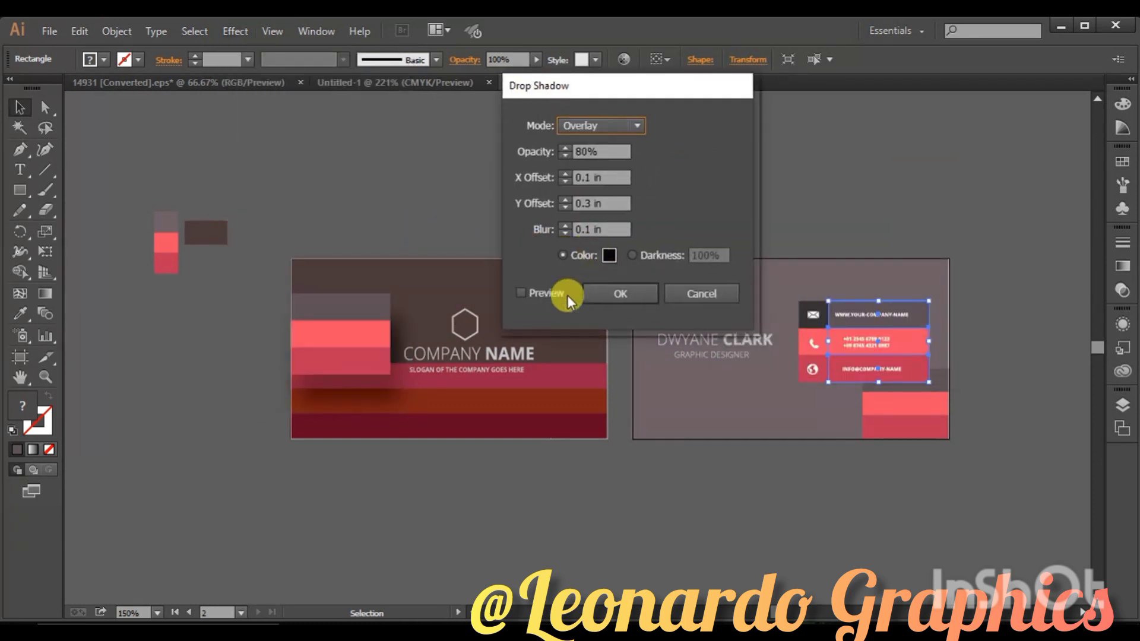
pyautogui.click(522, 292)
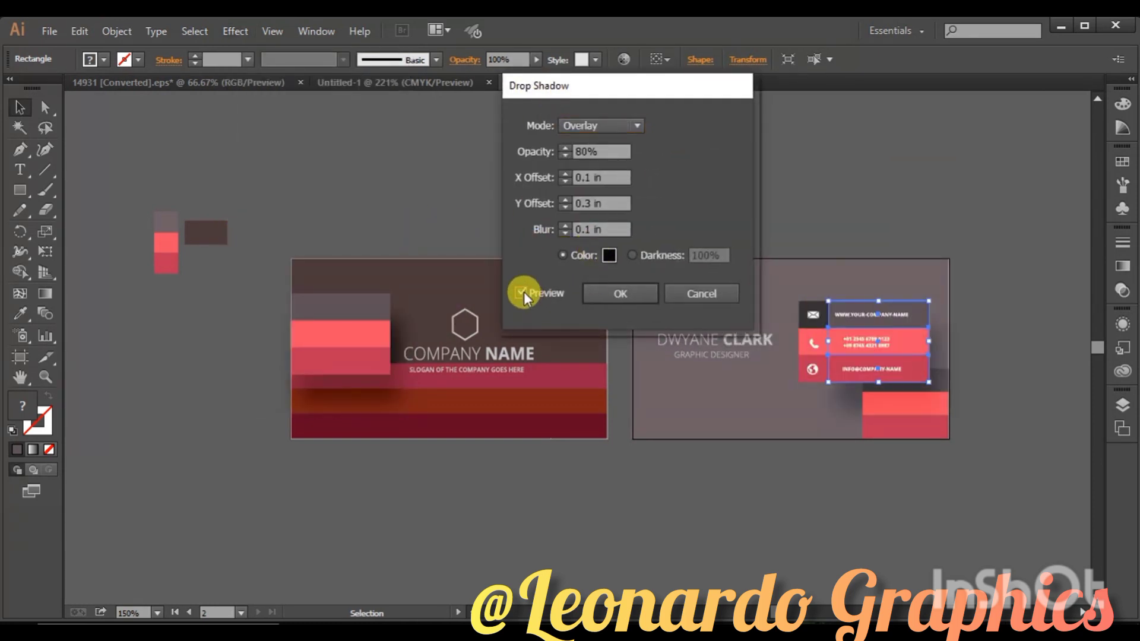
pyautogui.click(622, 295)
pyautogui.click(746, 539)
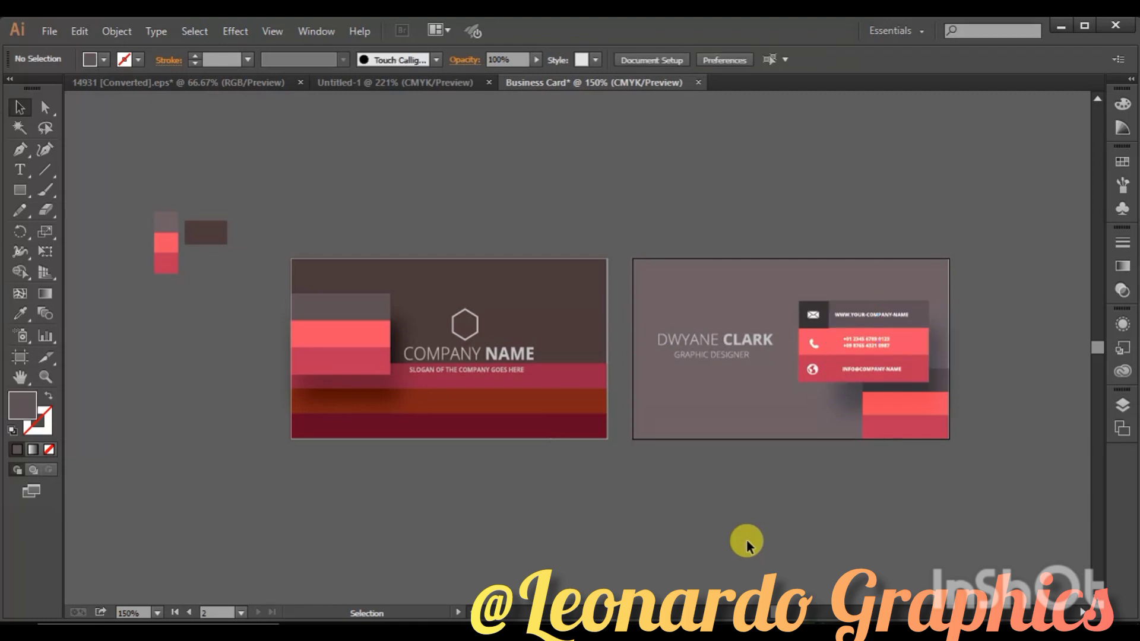